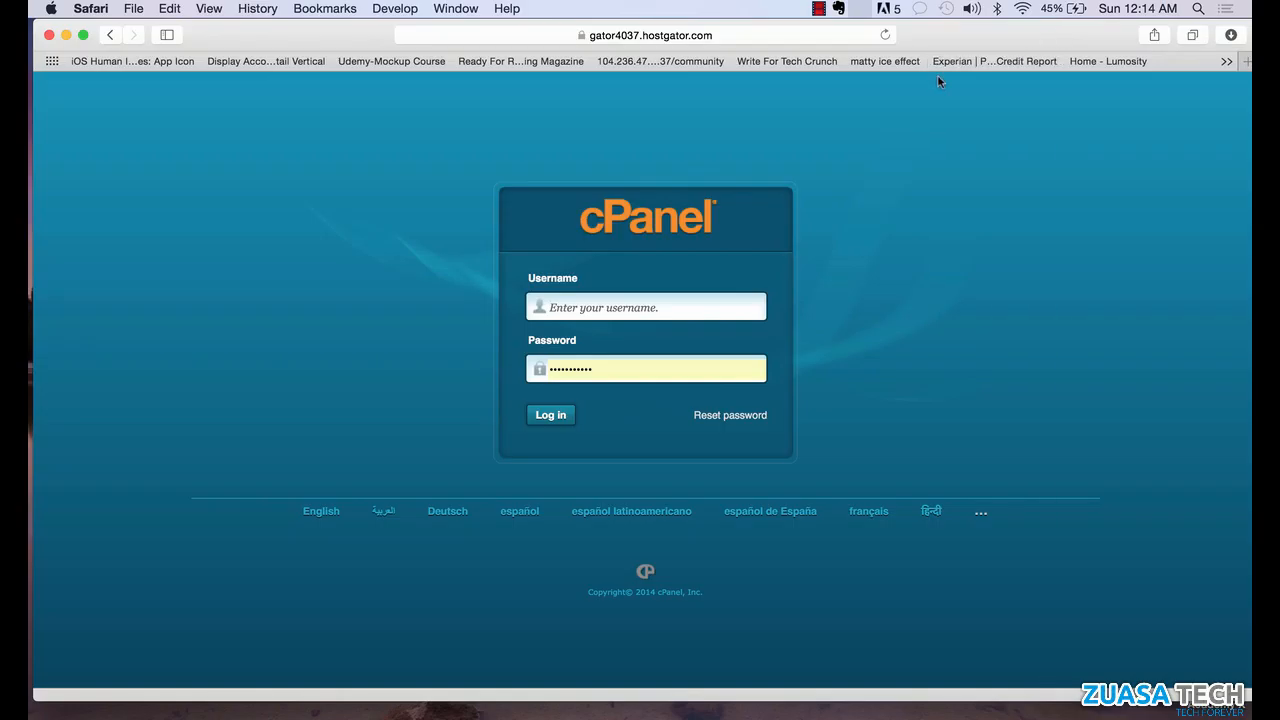
Log in to cPanel with the saved username and account password, and open the control panel's home page
click(618, 308)
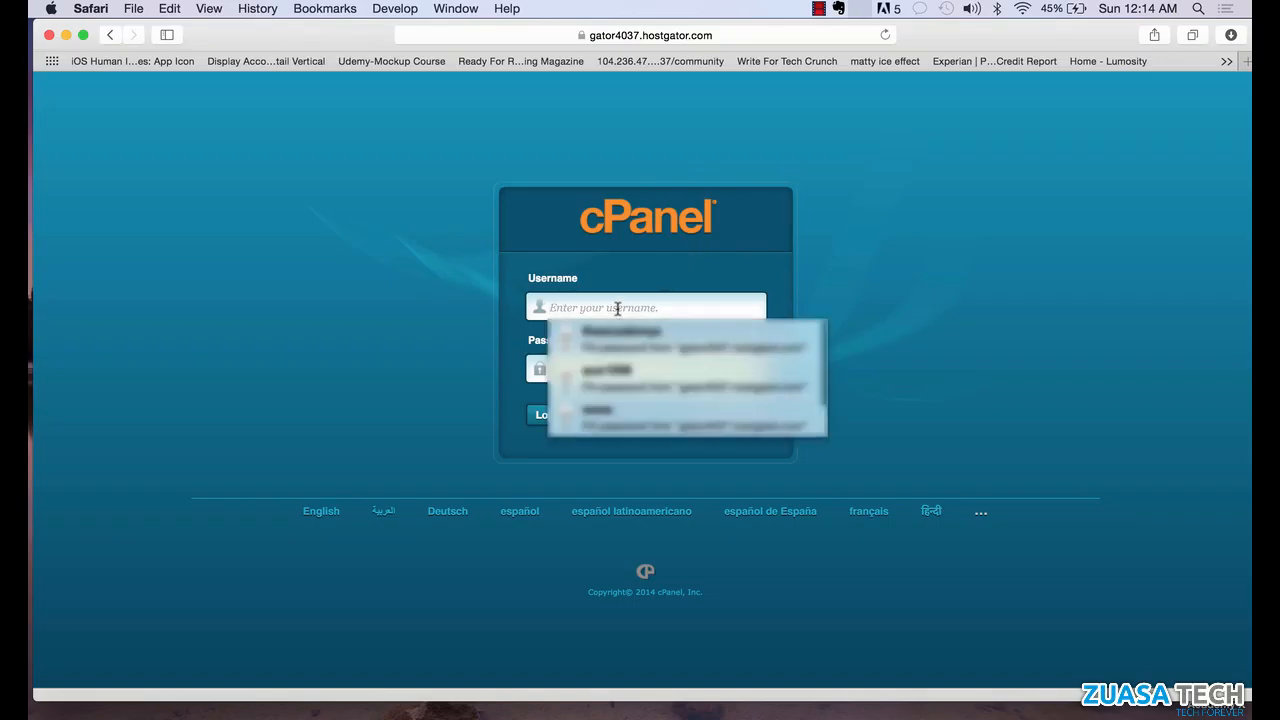
click(612, 365)
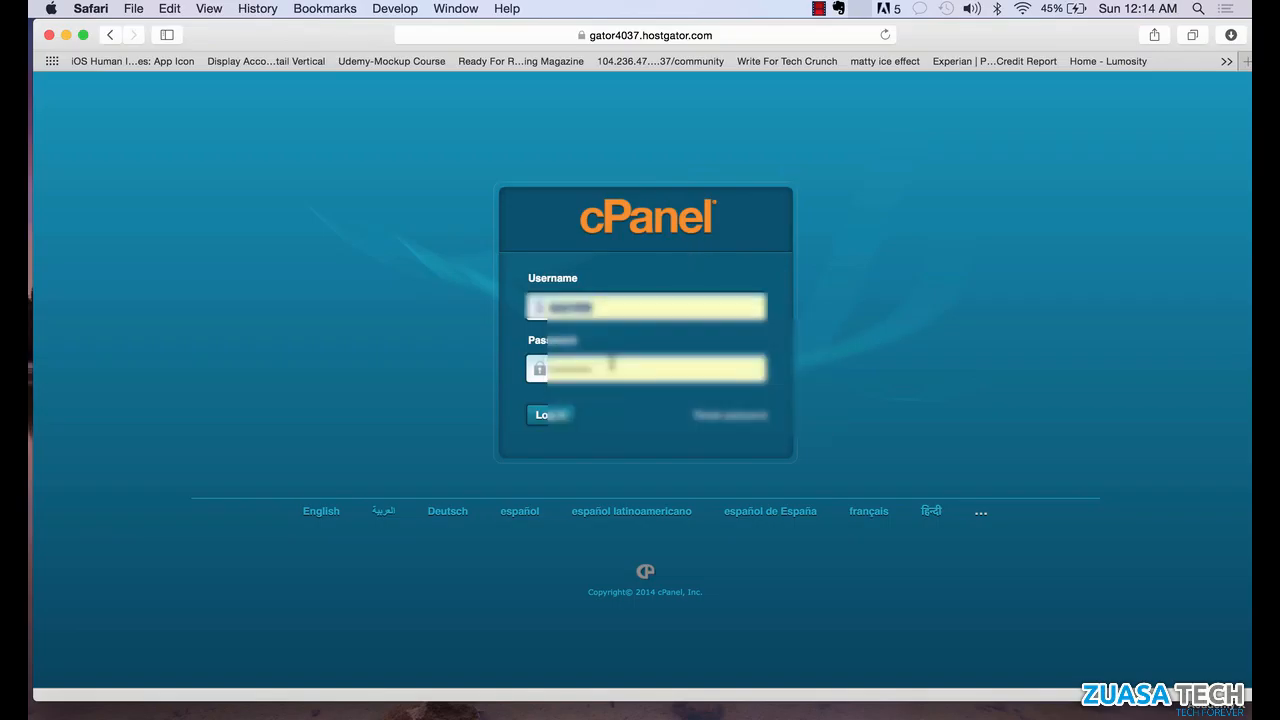
click(556, 417)
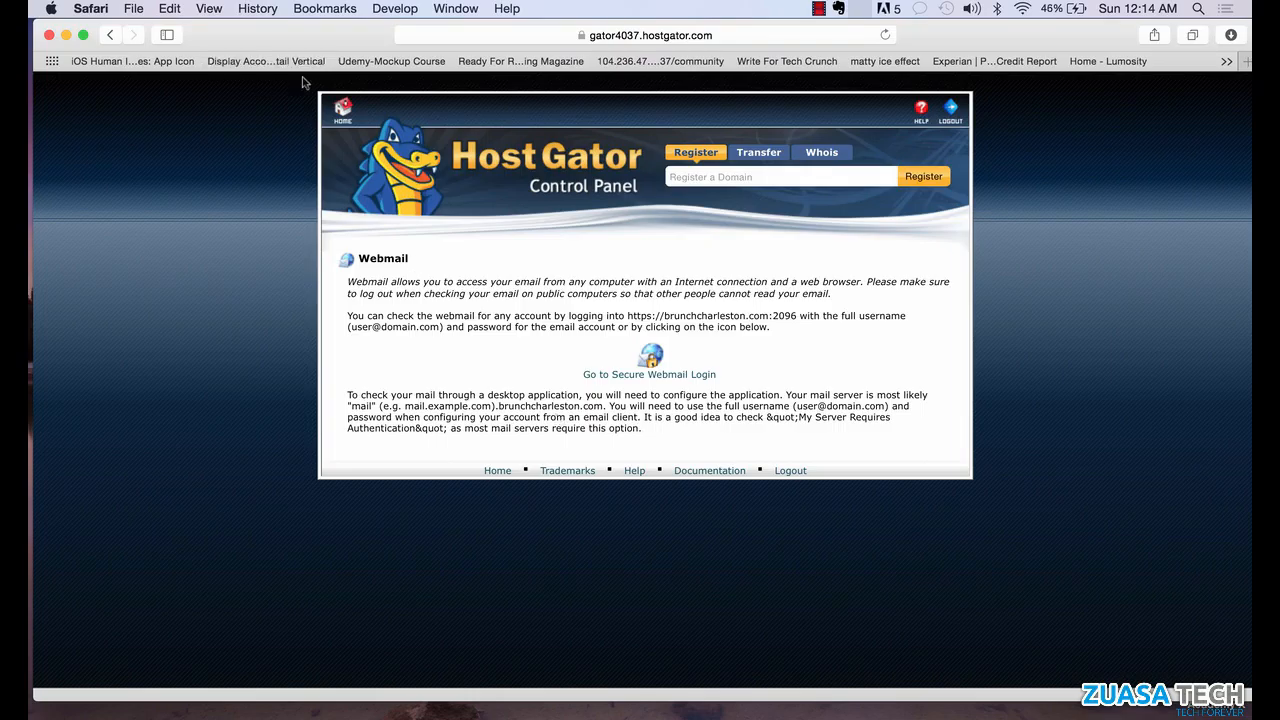
click(347, 113)
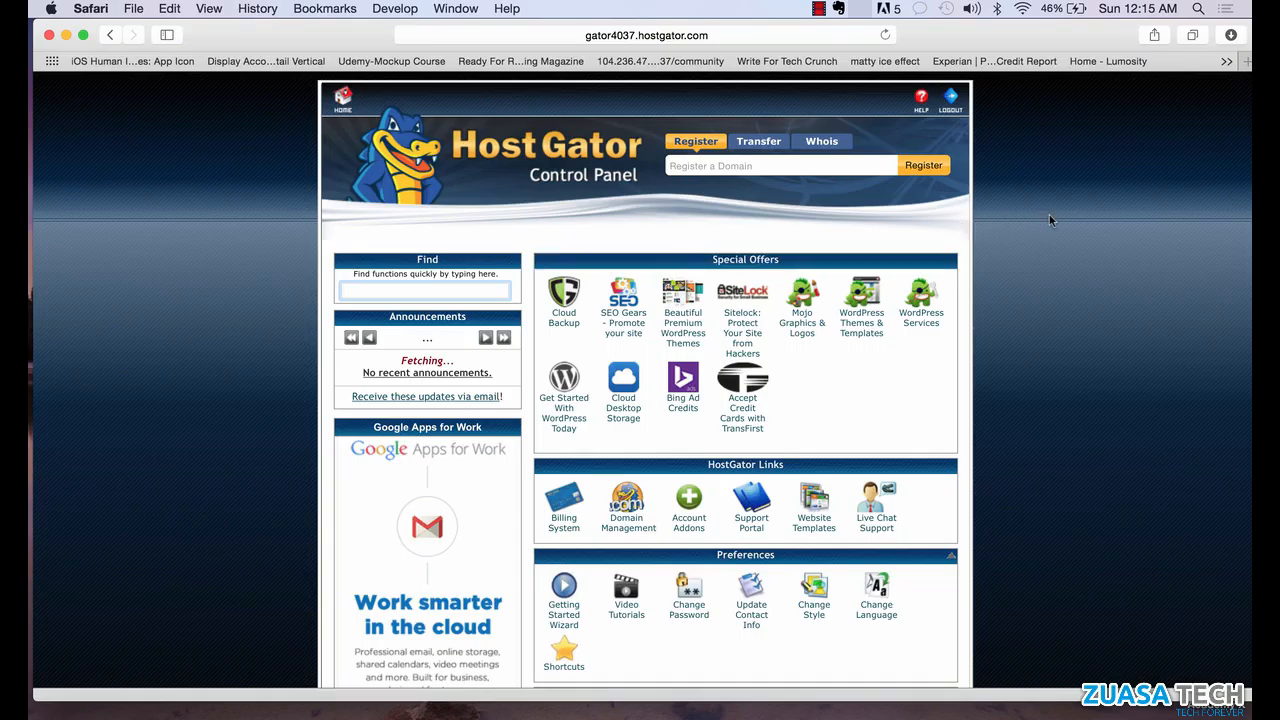
Open the Change Password page from the Preferences section and close its help box
scroll(1050, 219, down, 3)
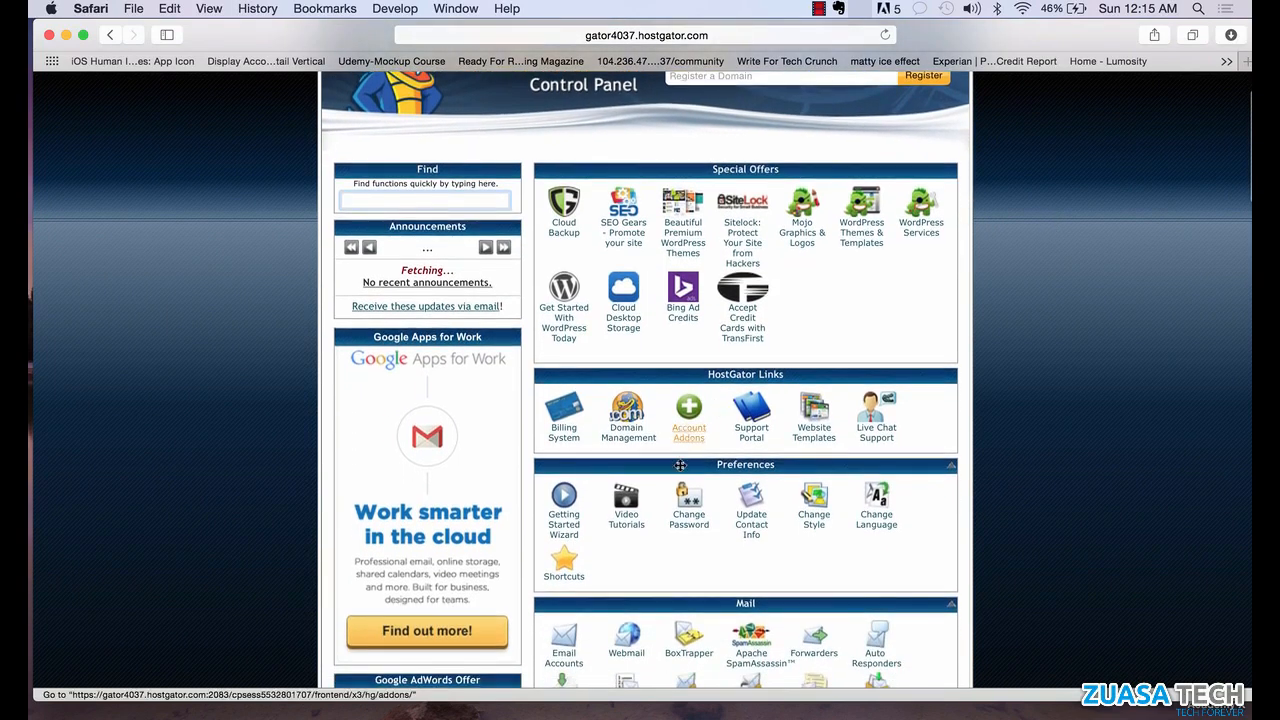
click(689, 522)
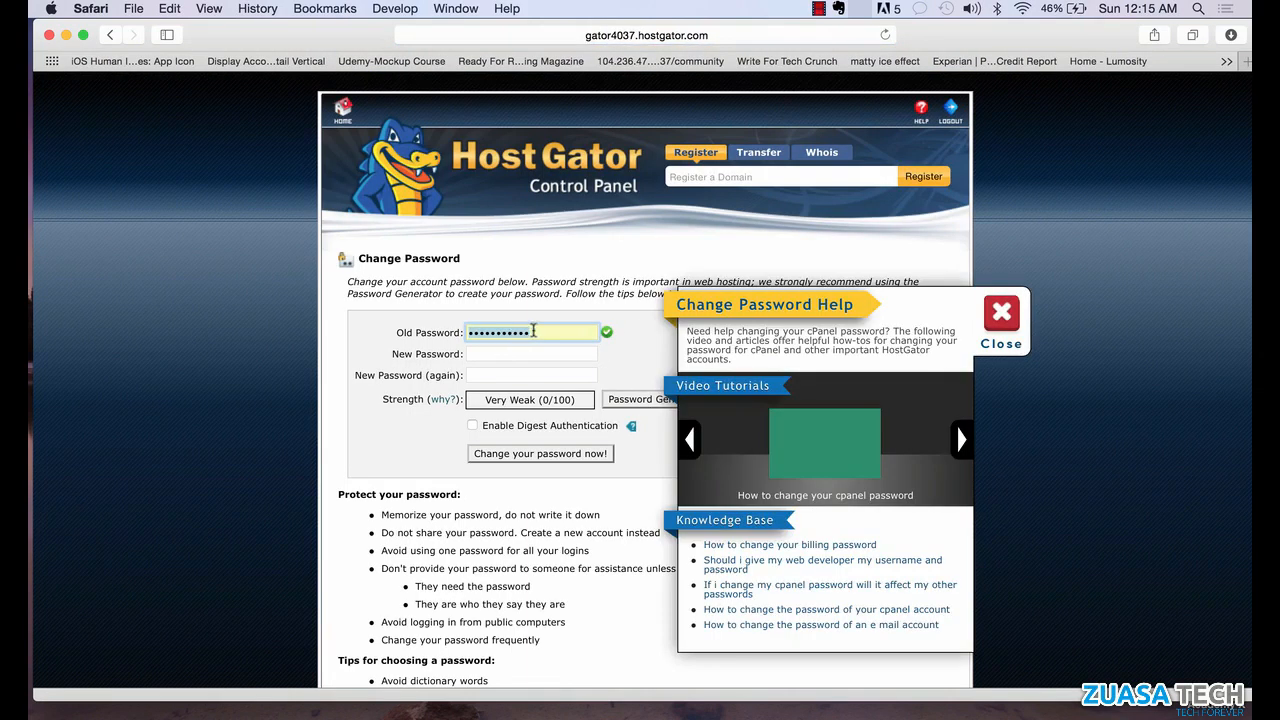
click(985, 325)
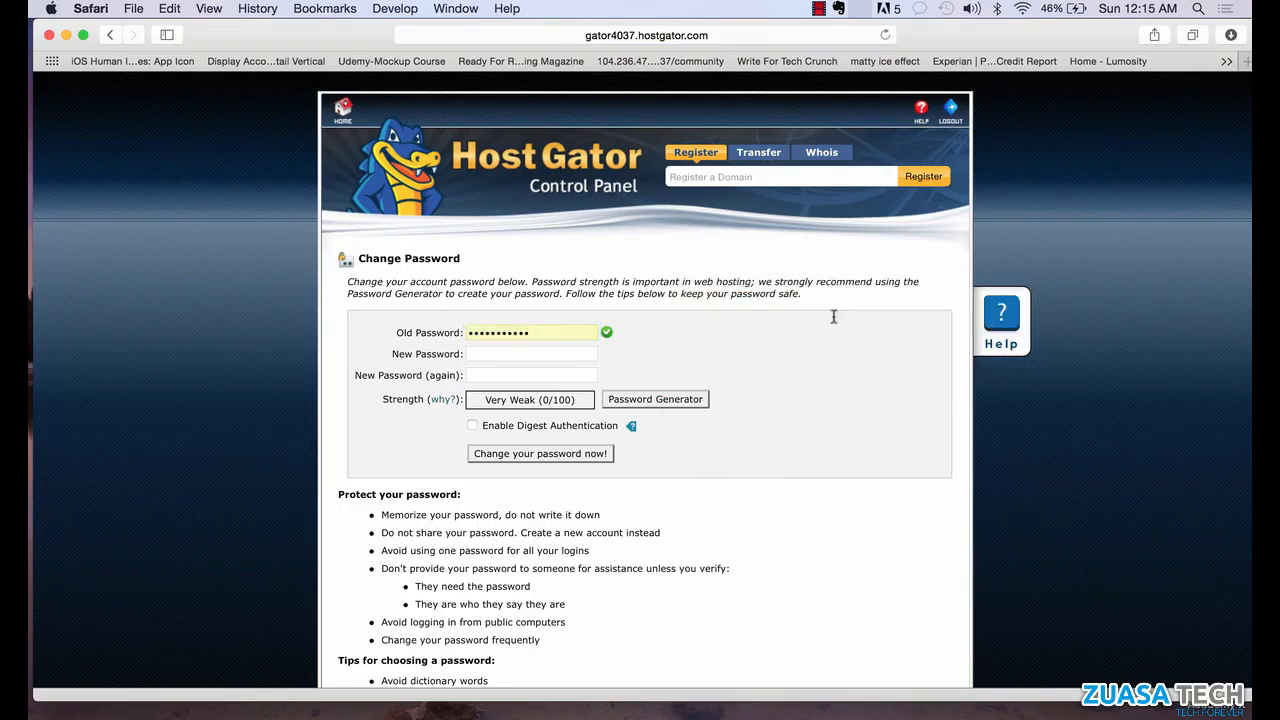
click(507, 355)
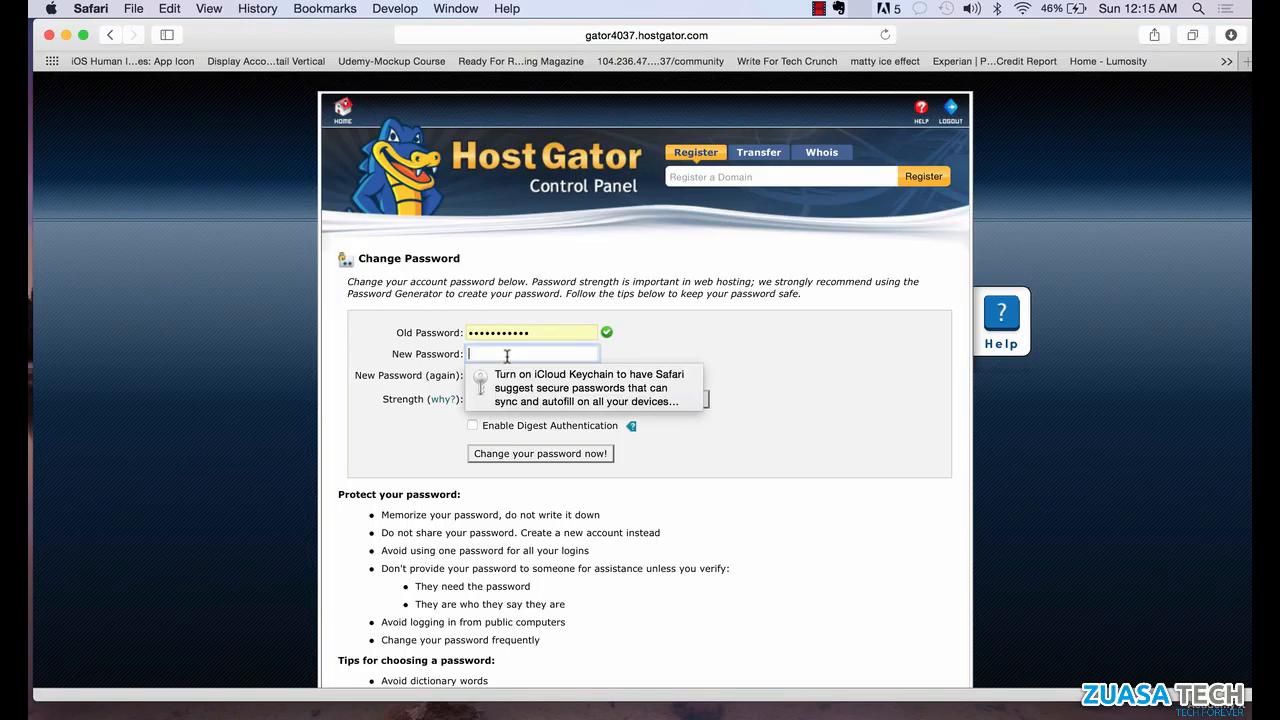
text(**********)
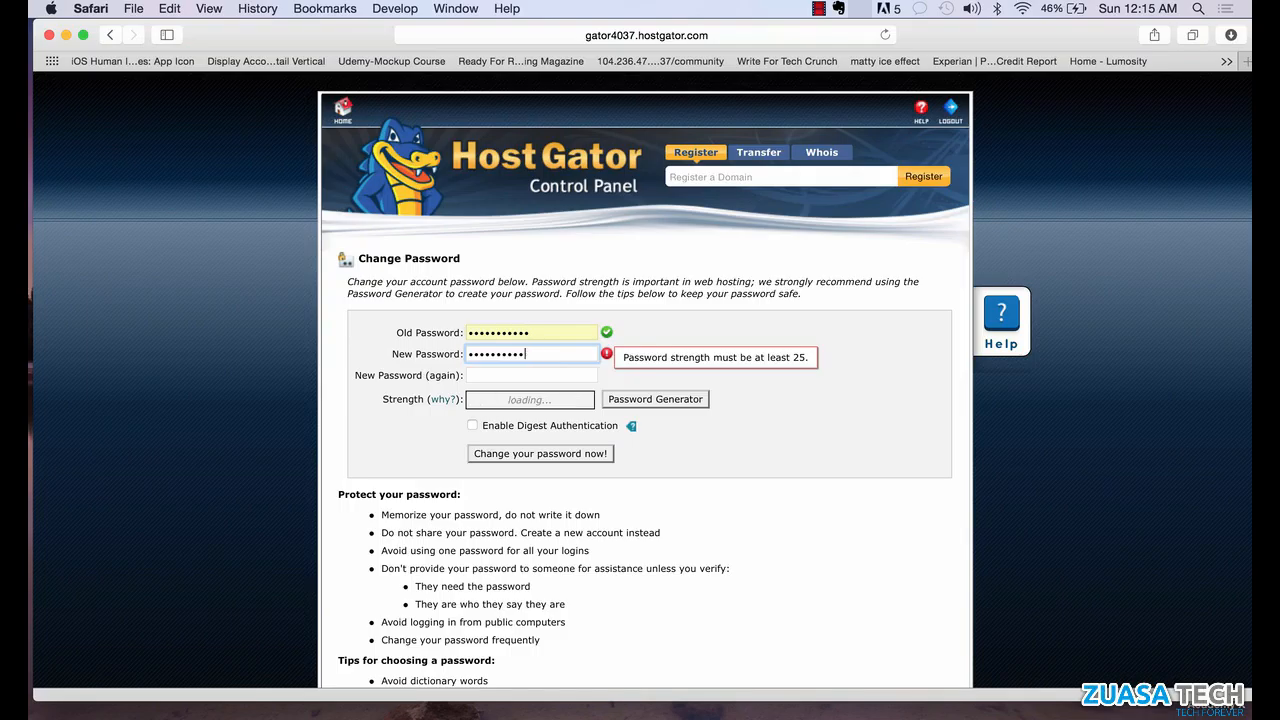
key(BackSpace)
key(BackSpace)
key(BackSpace)
key(BackSpace)
key(BackSpace)
key(BackSpace)
key(BackSpace)
key(BackSpace)
key(BackSpace)
key(BackSpace)
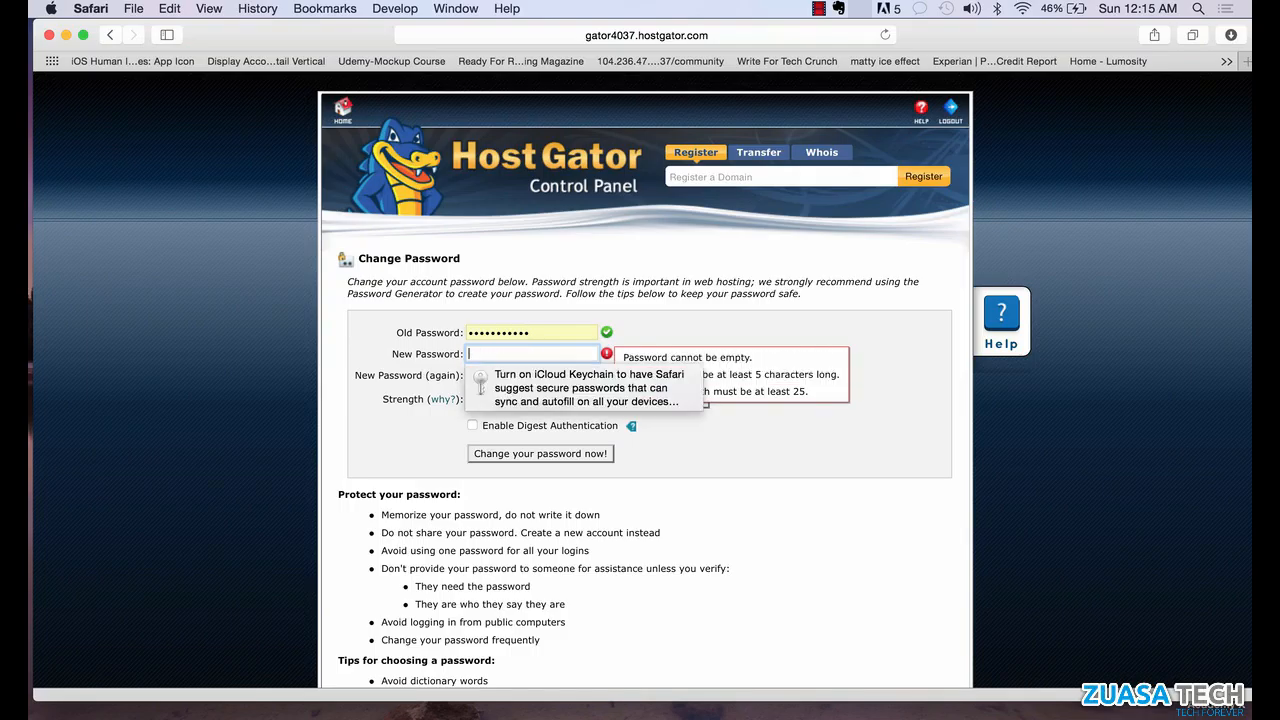
Enter a new account password in the New Password field and repeat it in the New Password (again) field
text(*********)
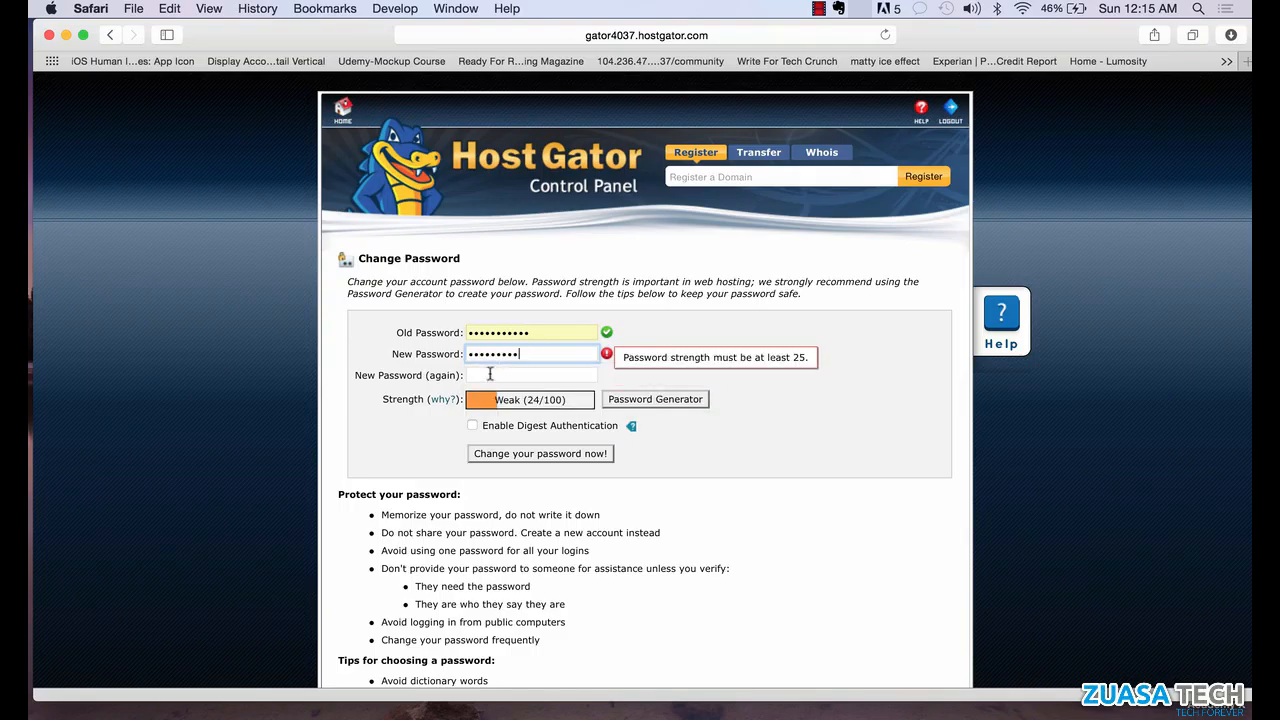
click(490, 374)
text(*********)
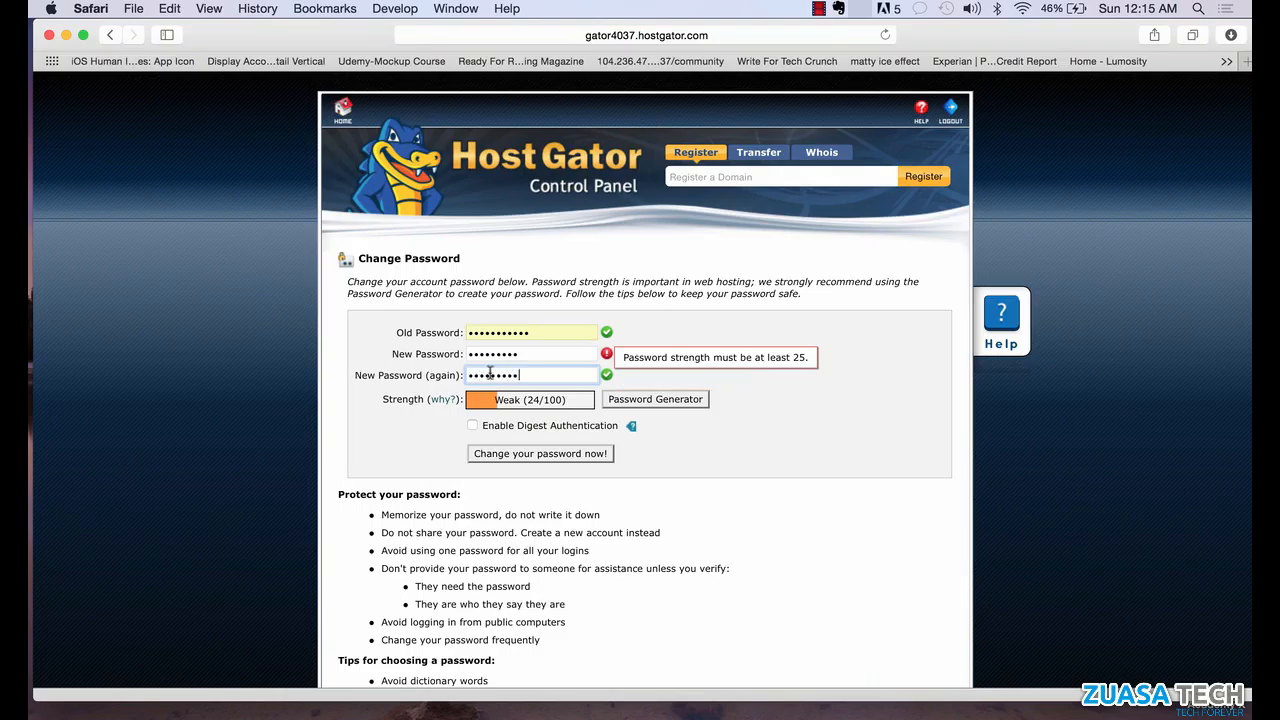
click(826, 429)
scroll(548, 384, down, 3)
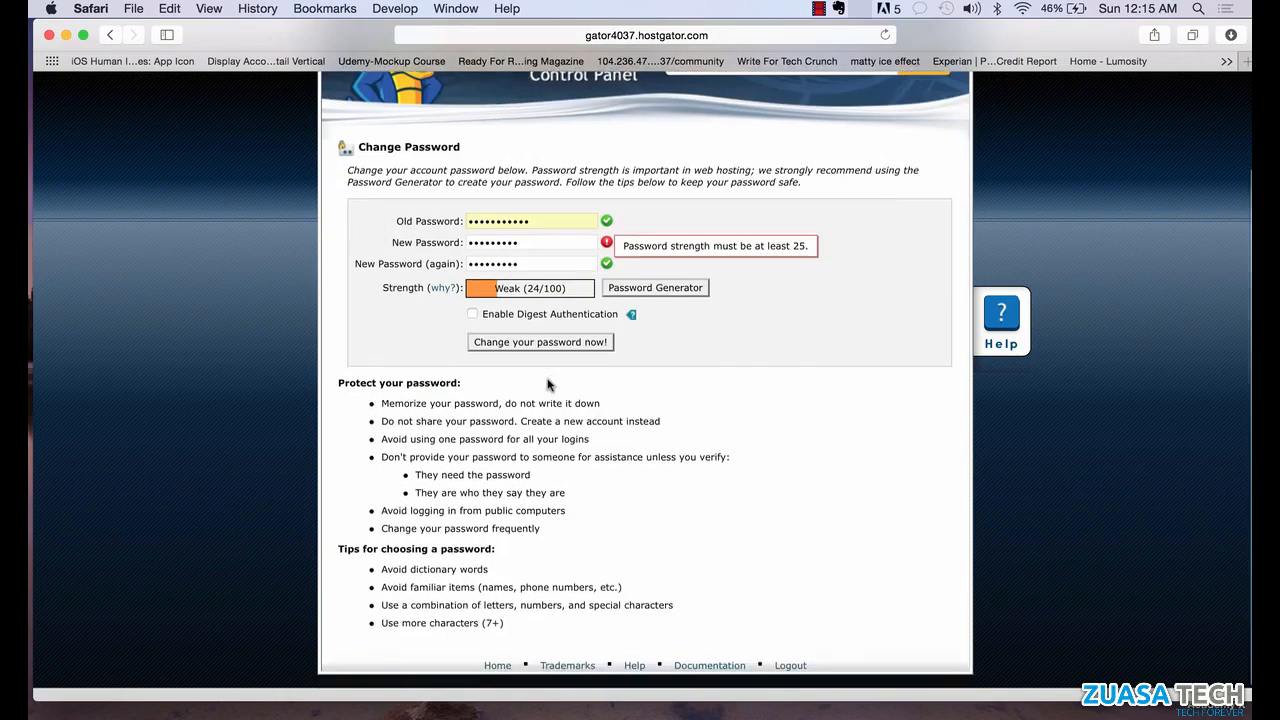
Leave the Change Password page for the control panel's home page without updating the browser's saved password
scroll(551, 383, up, 3)
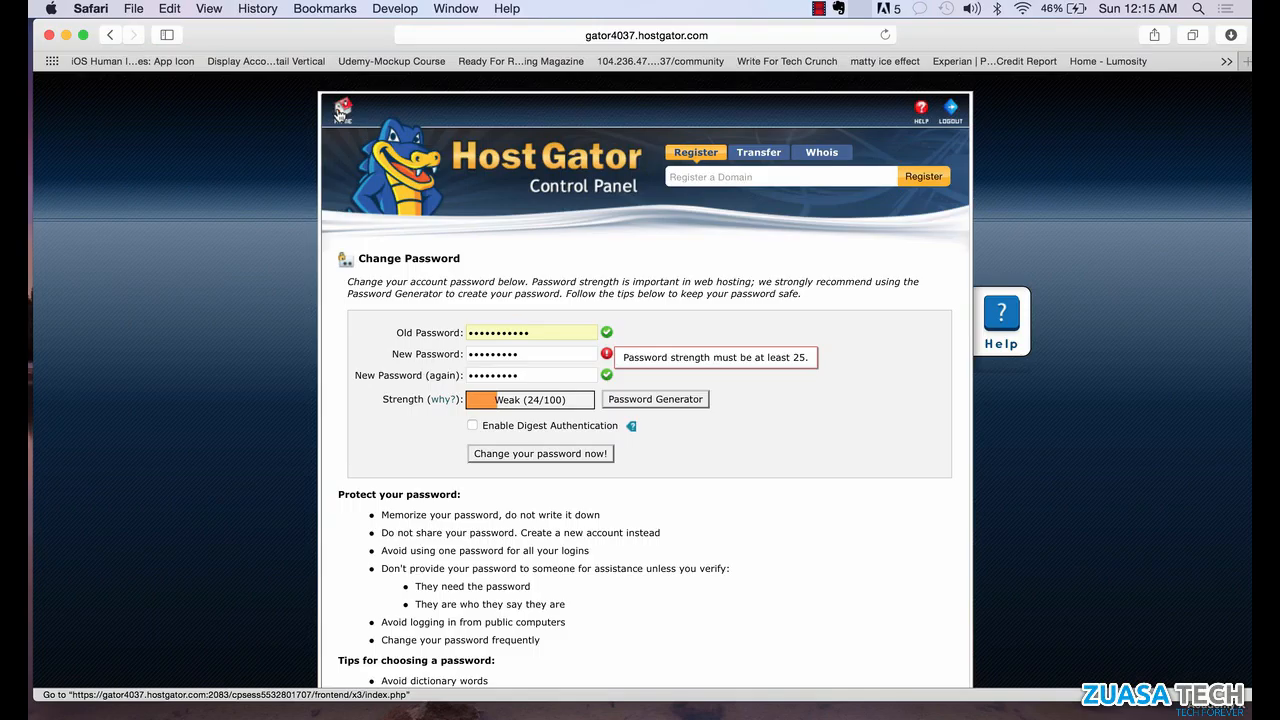
click(345, 118)
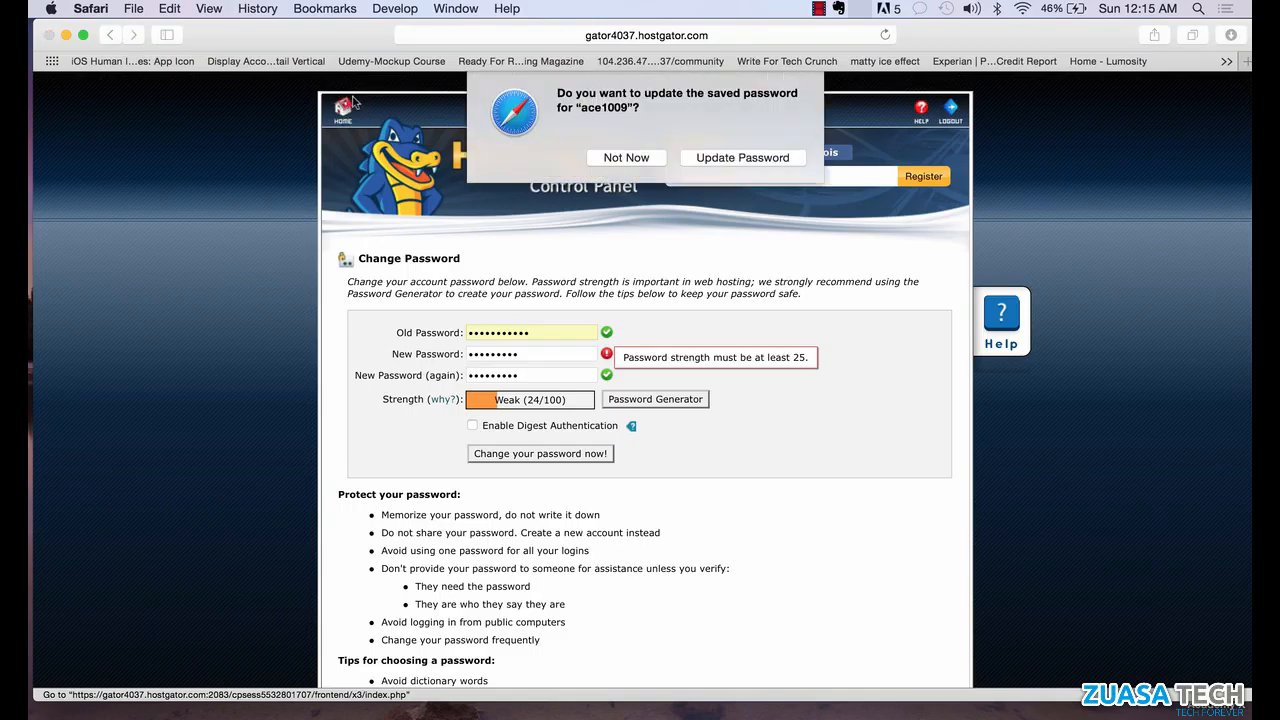
click(650, 158)
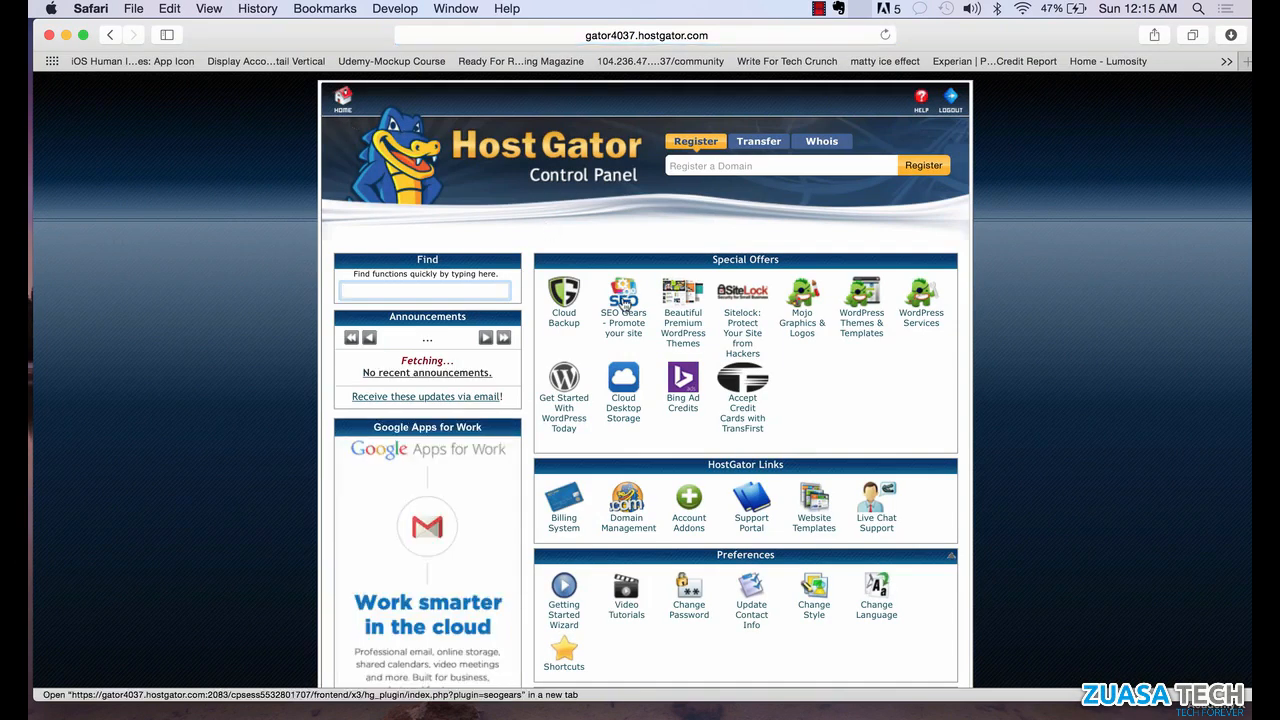
Look through the control panel's function sections, from Mail and Files to Domains, Databases, Software/Services and Advanced
scroll(750, 265, down, 5)
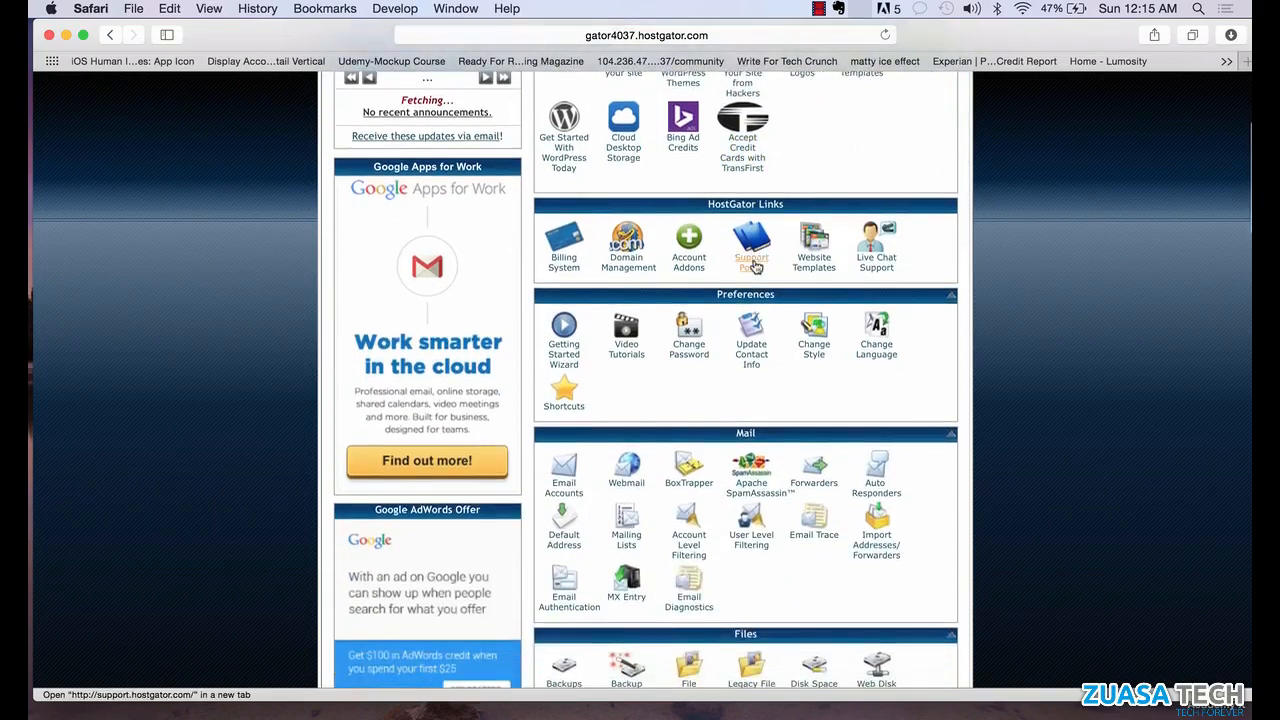
scroll(754, 266, down, 7)
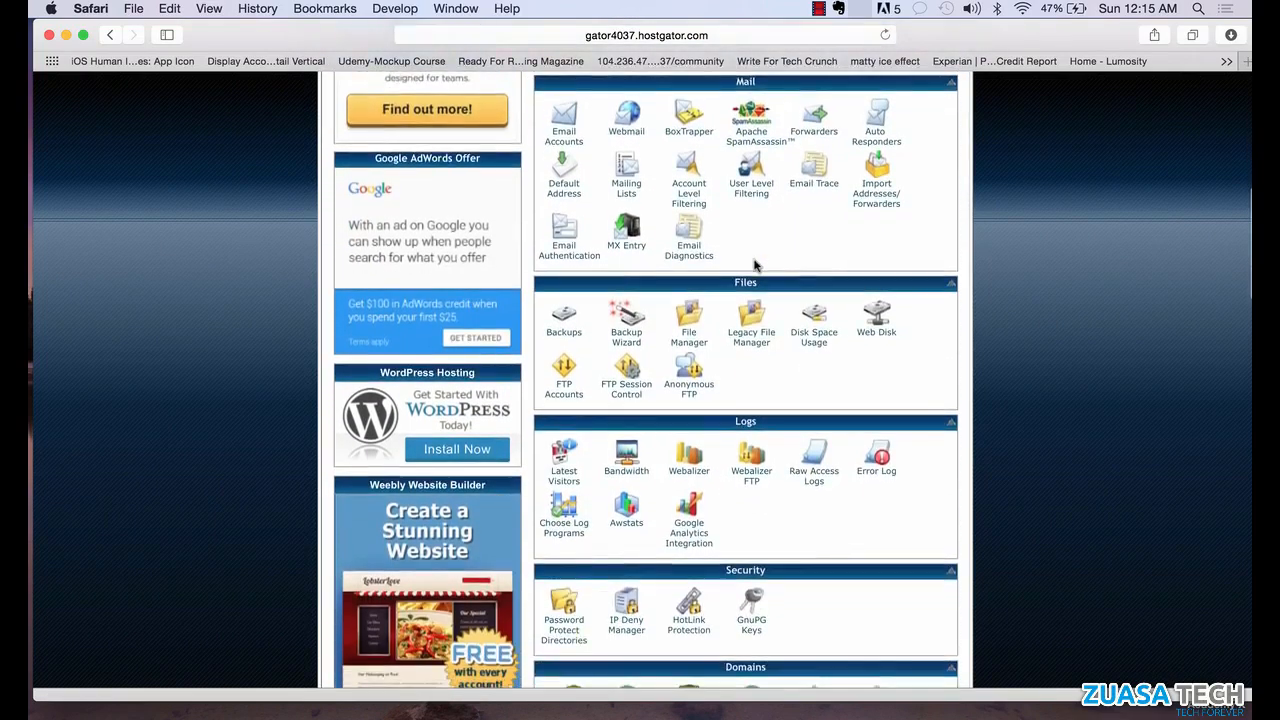
scroll(754, 265, down, 8)
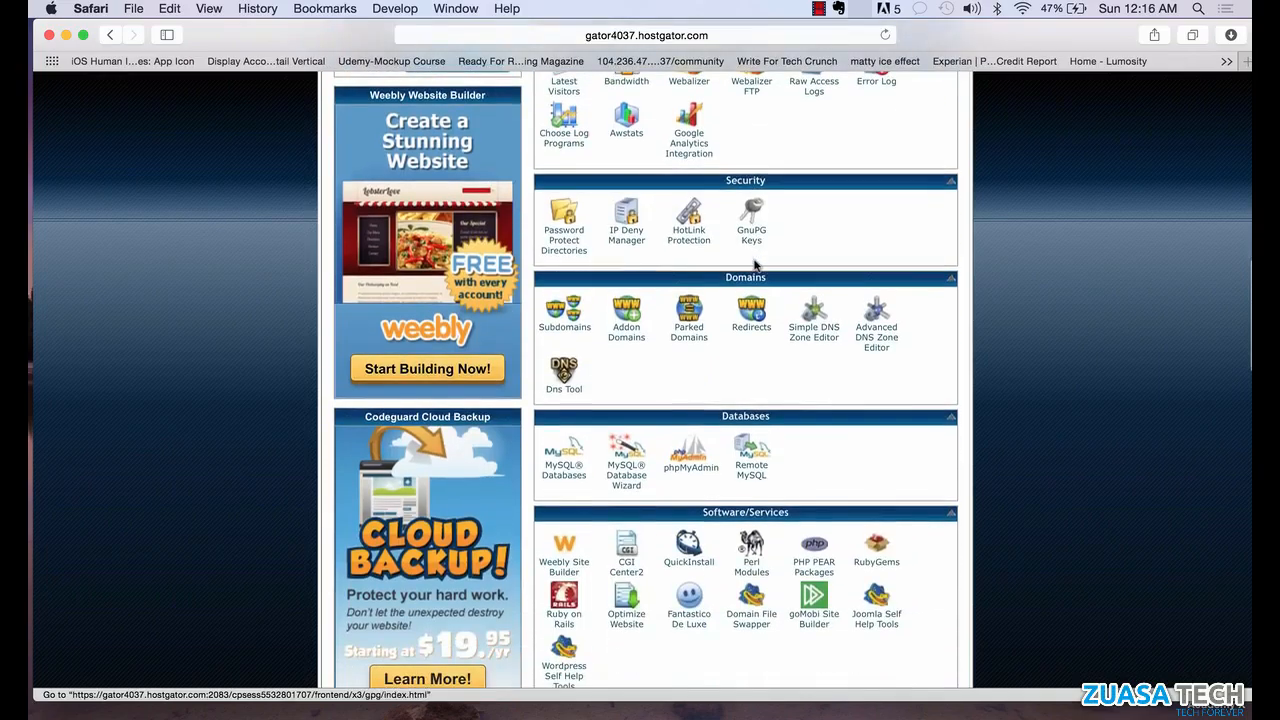
scroll(754, 265, down, 8)
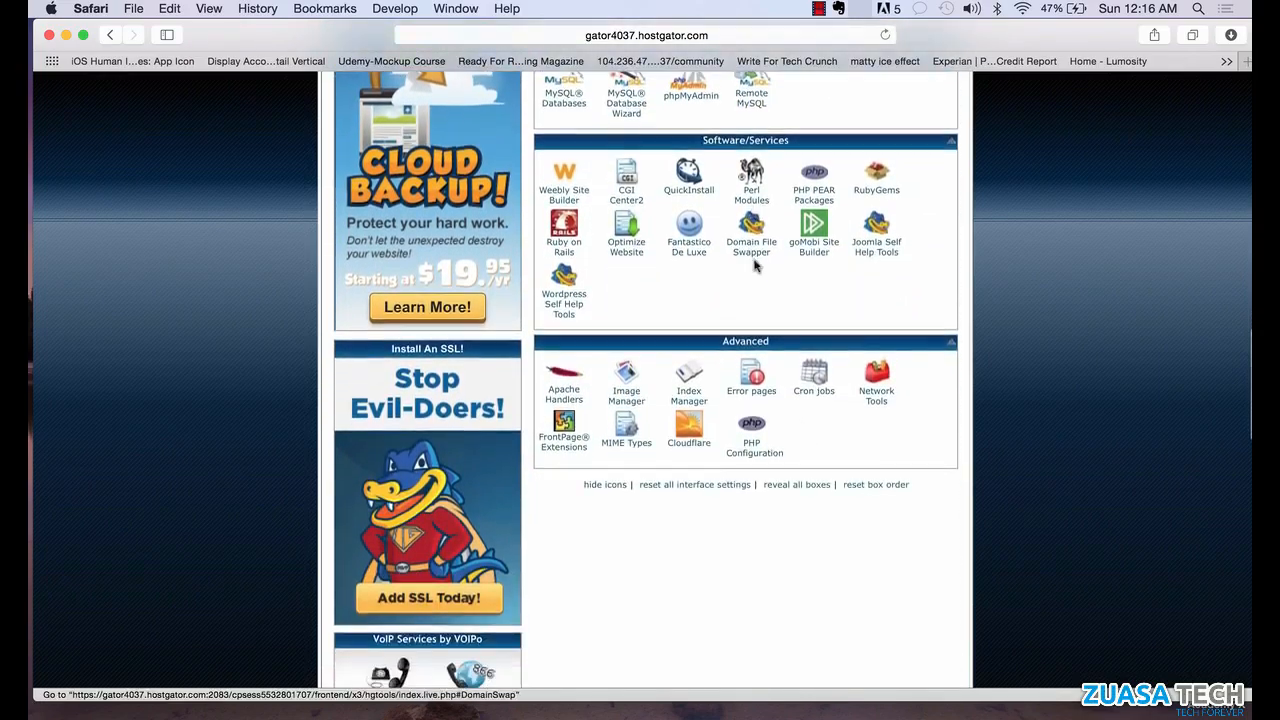
scroll(754, 265, up, 7)
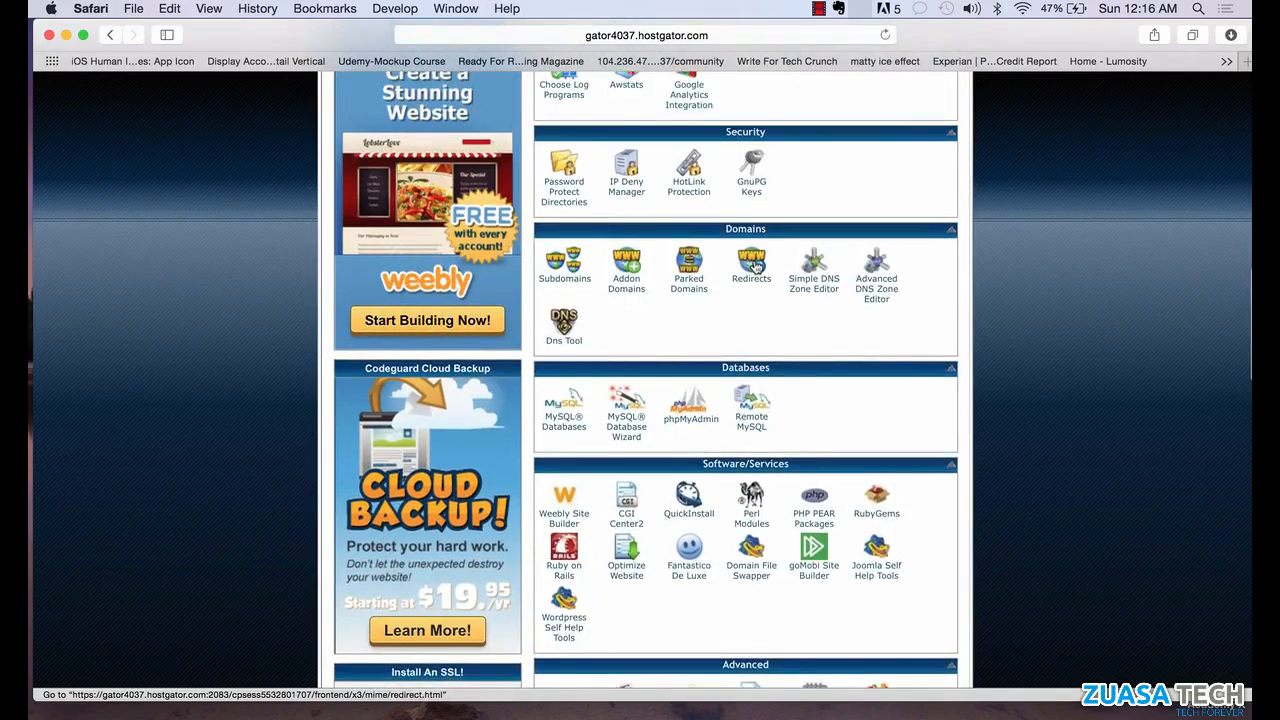
scroll(755, 265, up, 5)
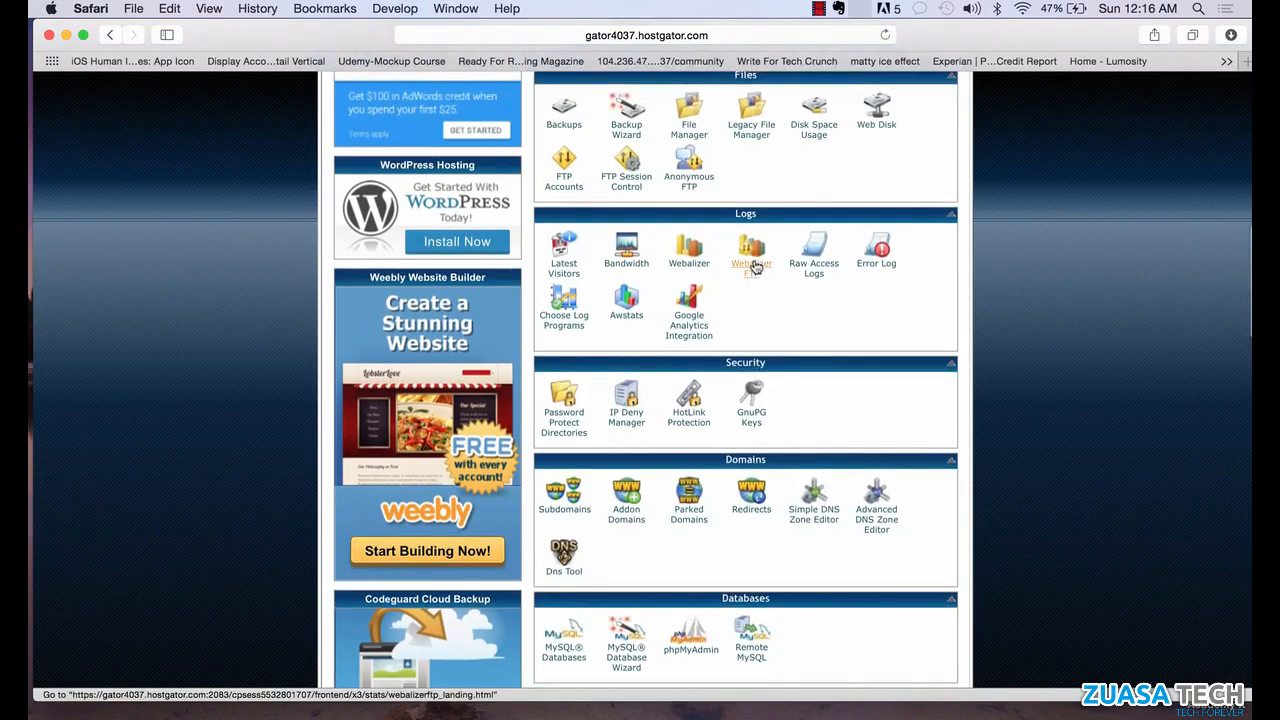
scroll(673, 330, up, 5)
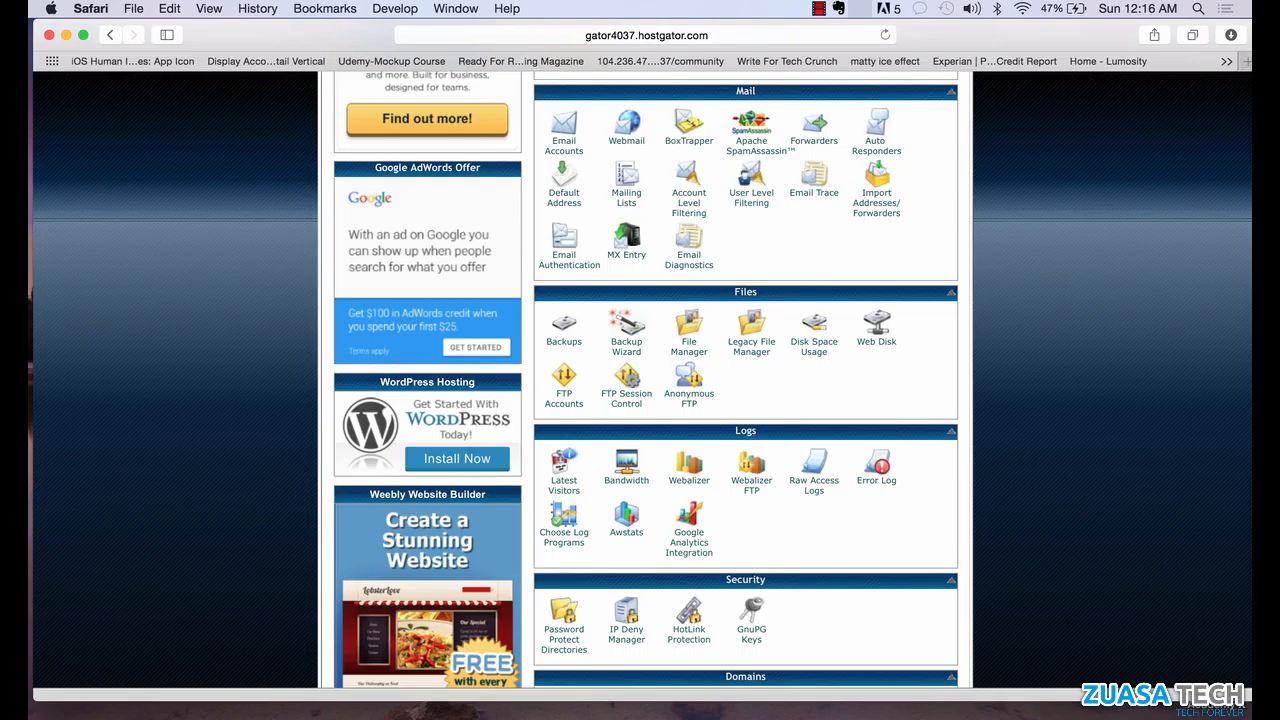
Open godaddy.com in a new browser tab
key(super+t)
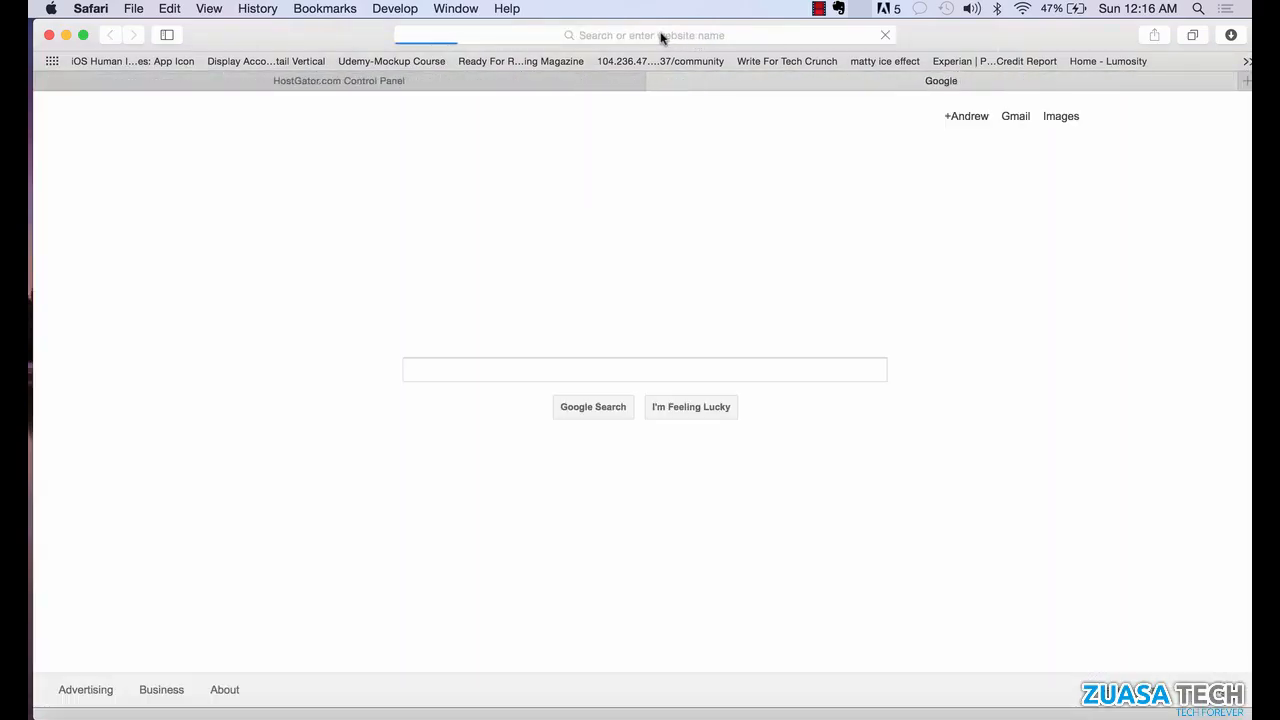
click(660, 37)
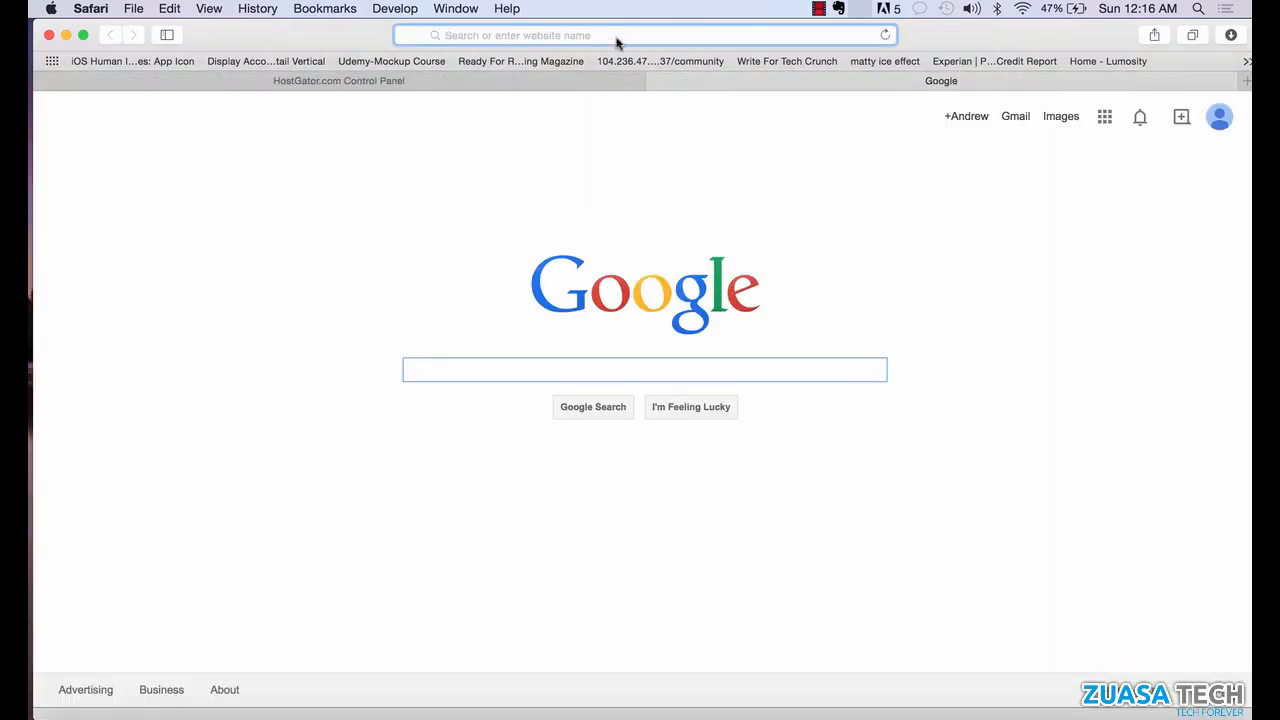
text(godaddy.com)
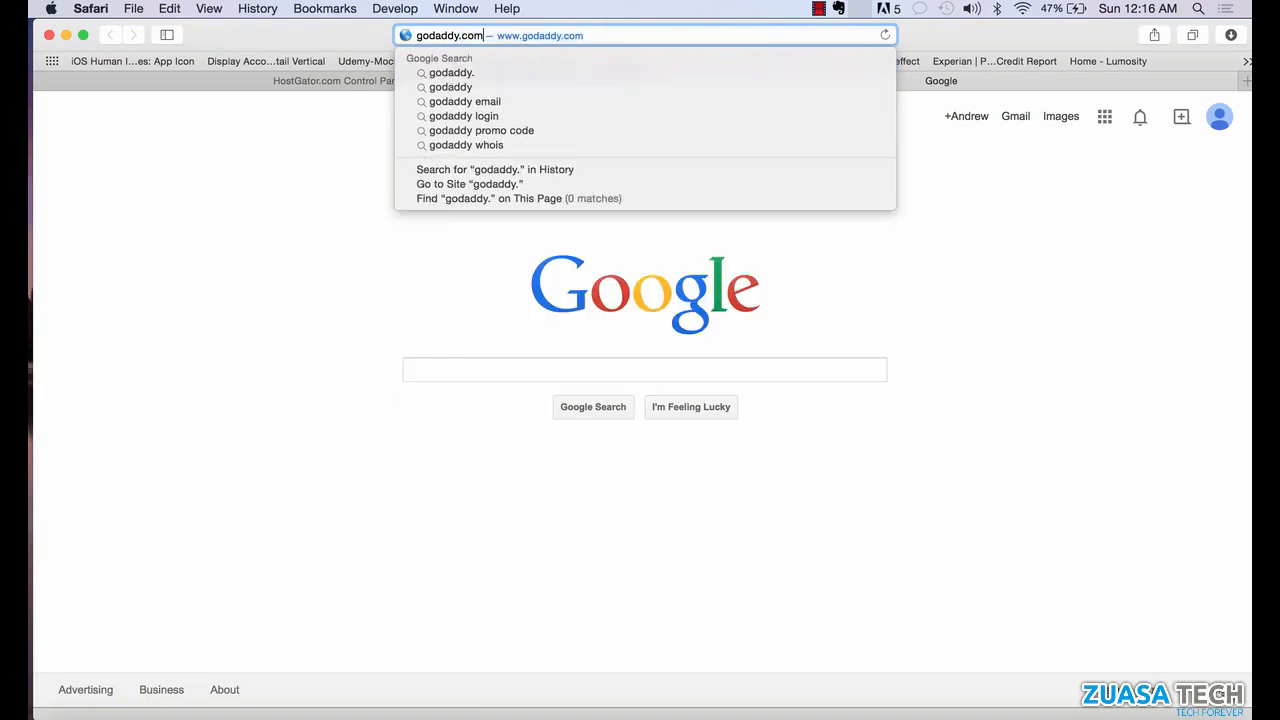
key(Return)
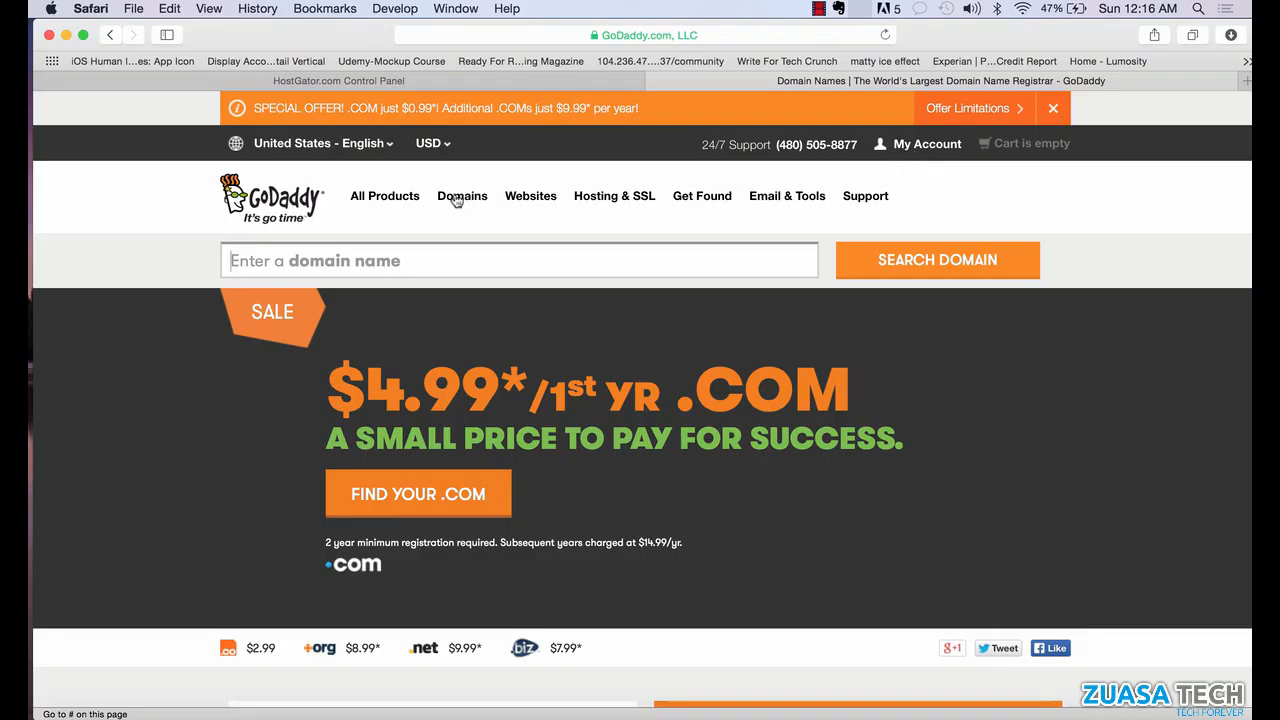
Go to the list of managed domains and open the domain details of YESTOPRESS.COM
mouse_move(459, 200)
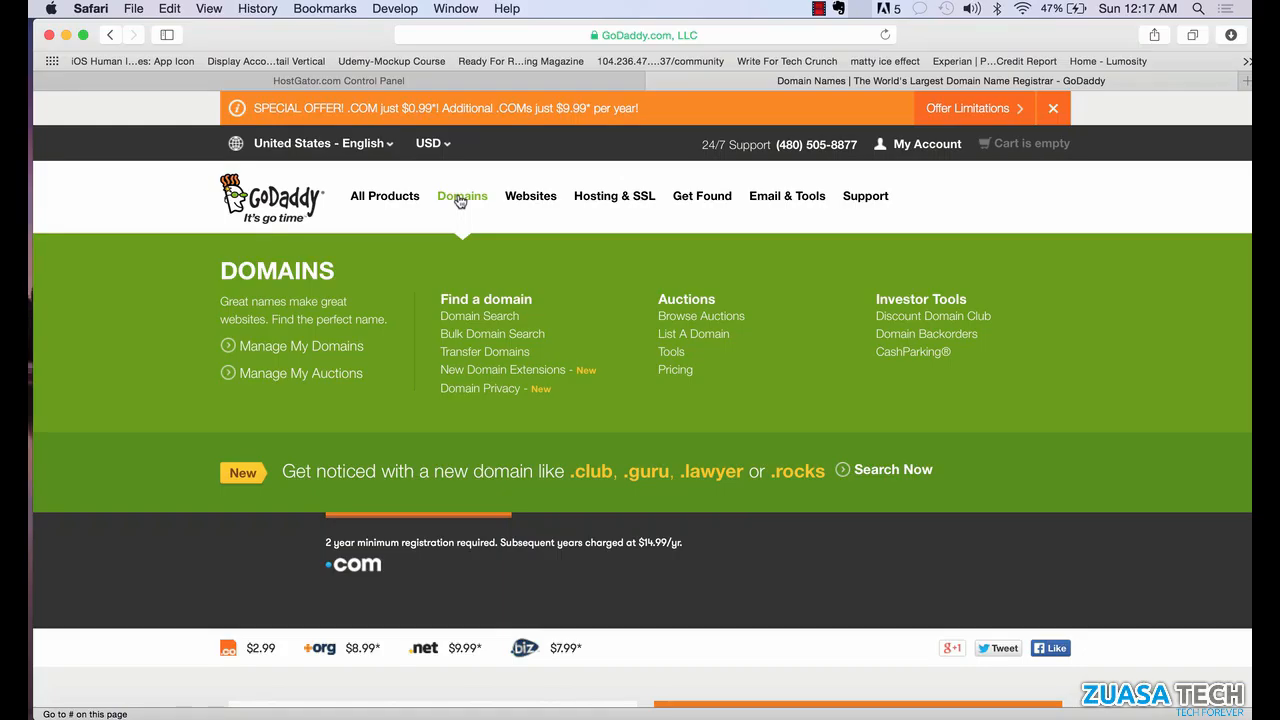
click(273, 352)
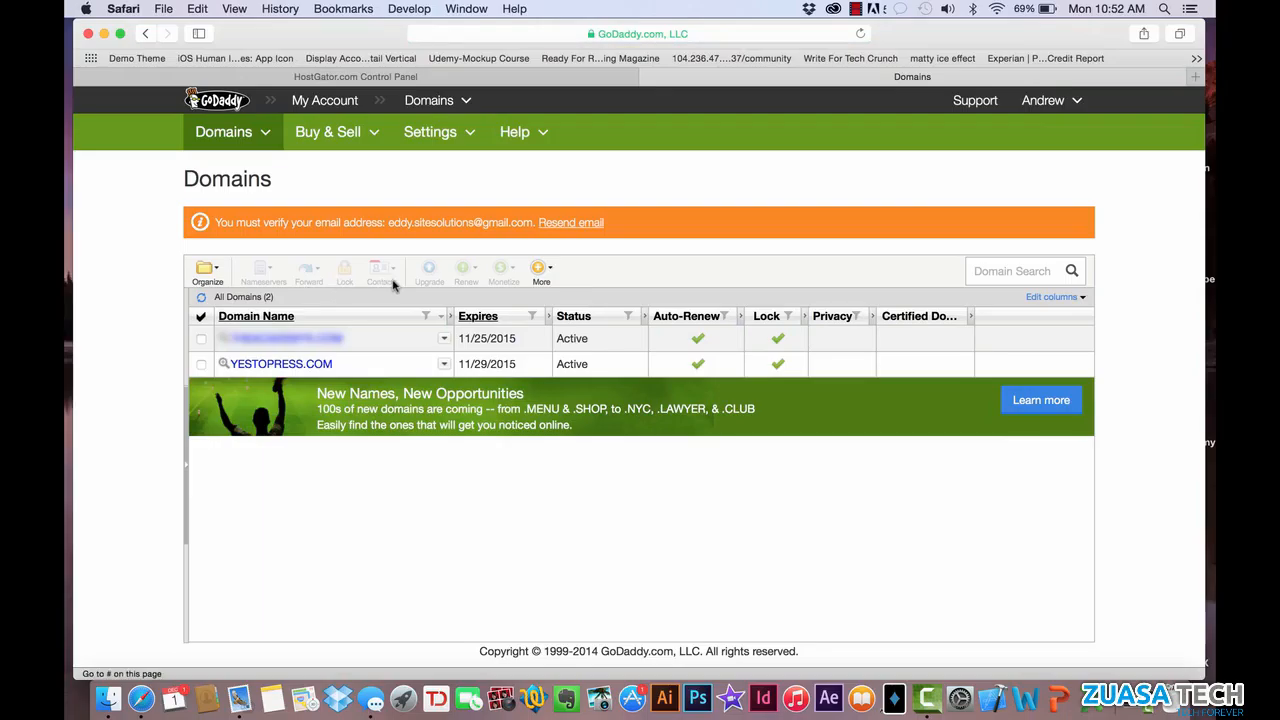
mouse_move(315, 334)
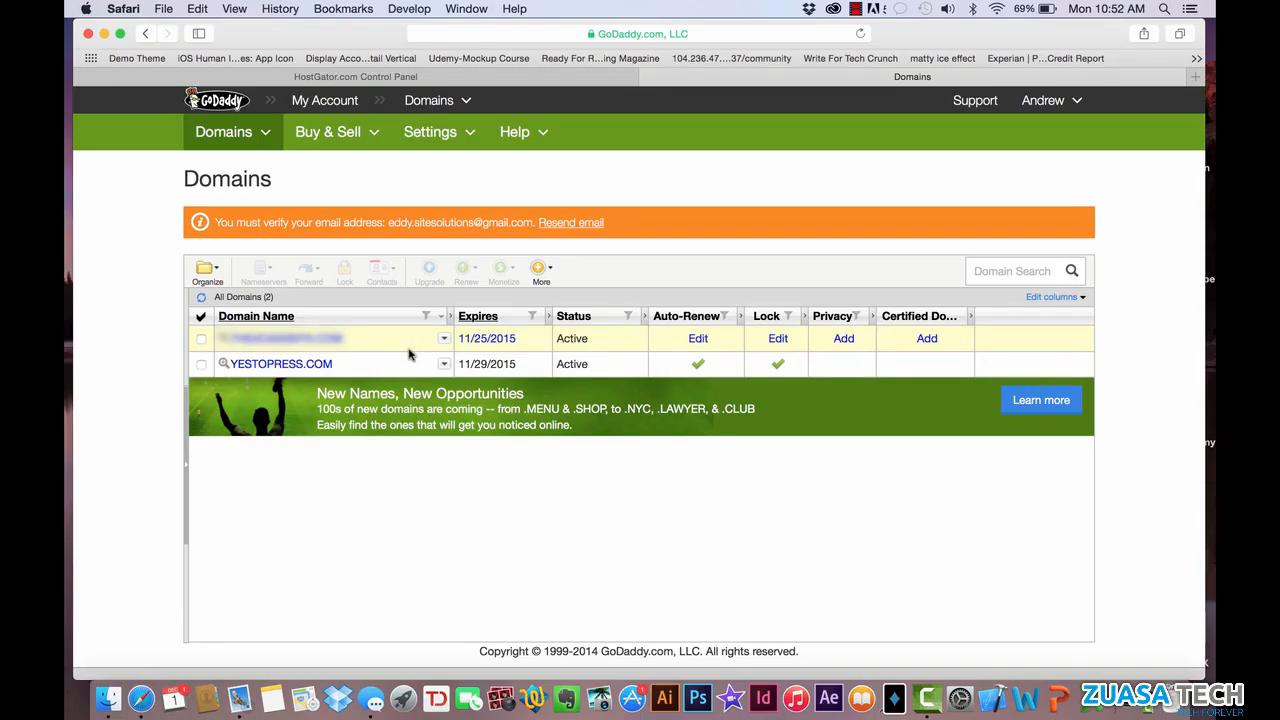
click(276, 365)
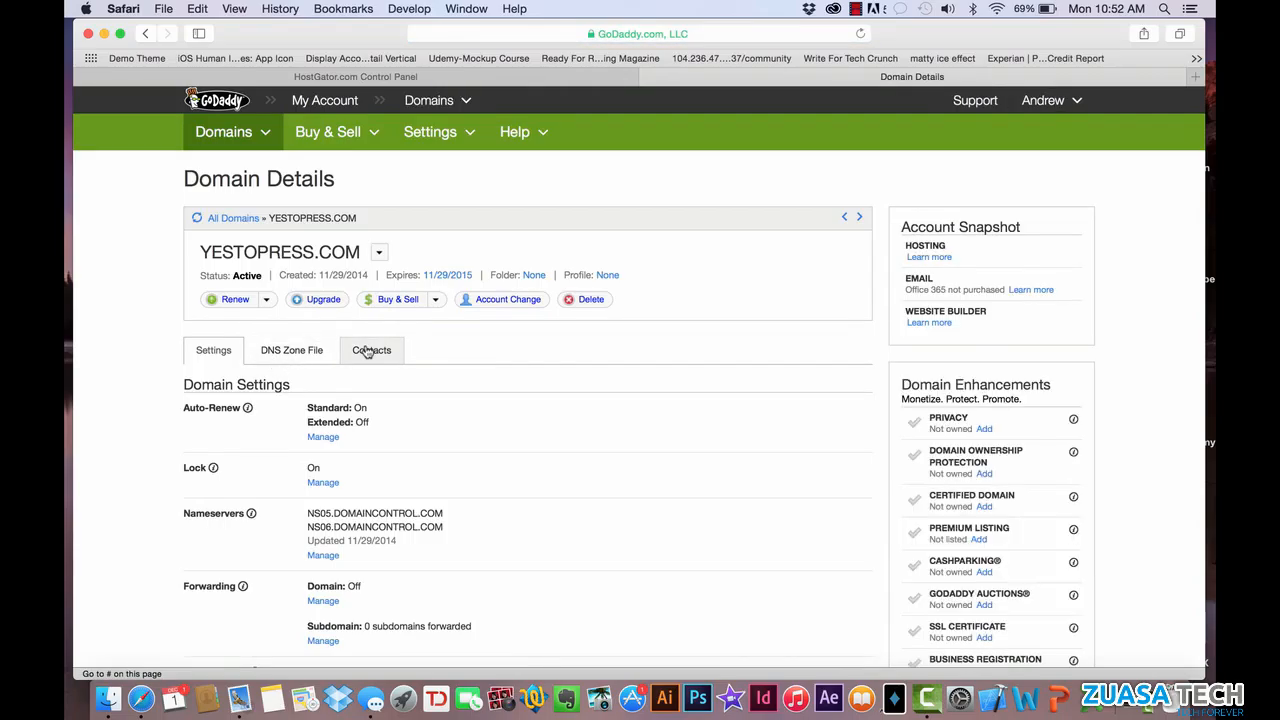
Examine the domain settings of YESTOPRESS.COM and locate the Nameservers entry
scroll(446, 394, down, 1)
scroll(446, 394, down, 3)
scroll(446, 394, down, 1)
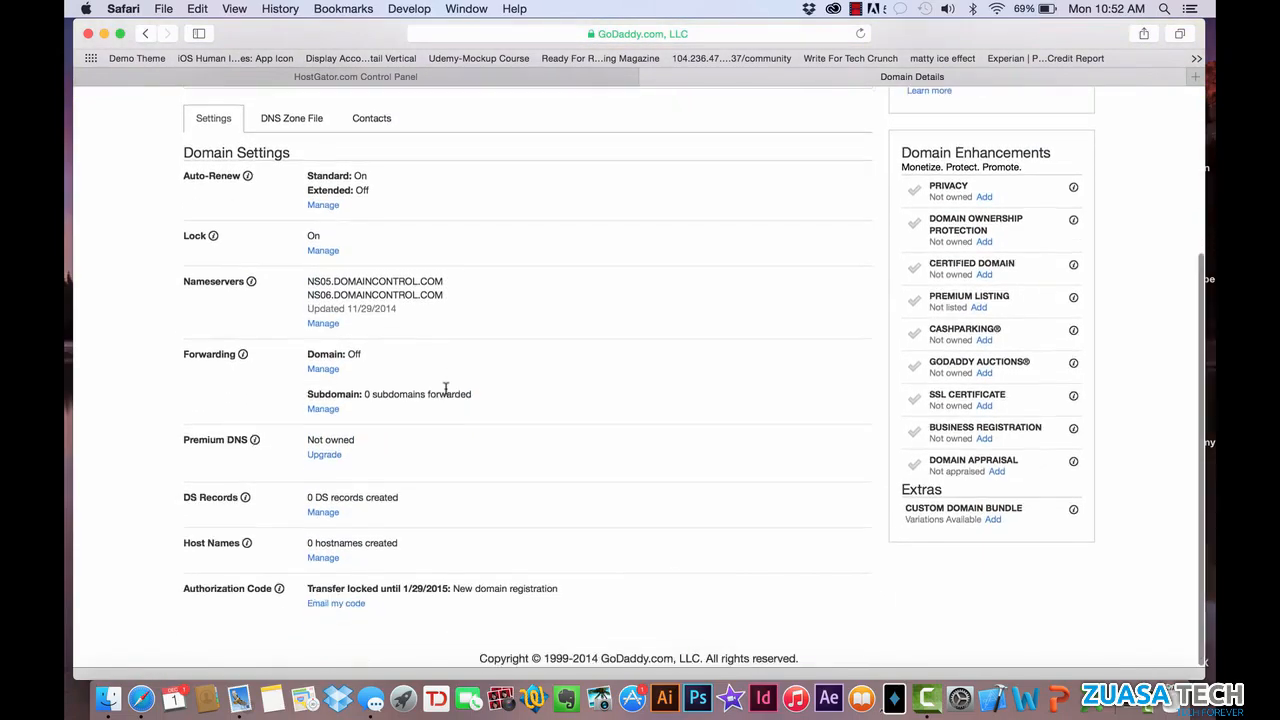
scroll(446, 394, up, 2)
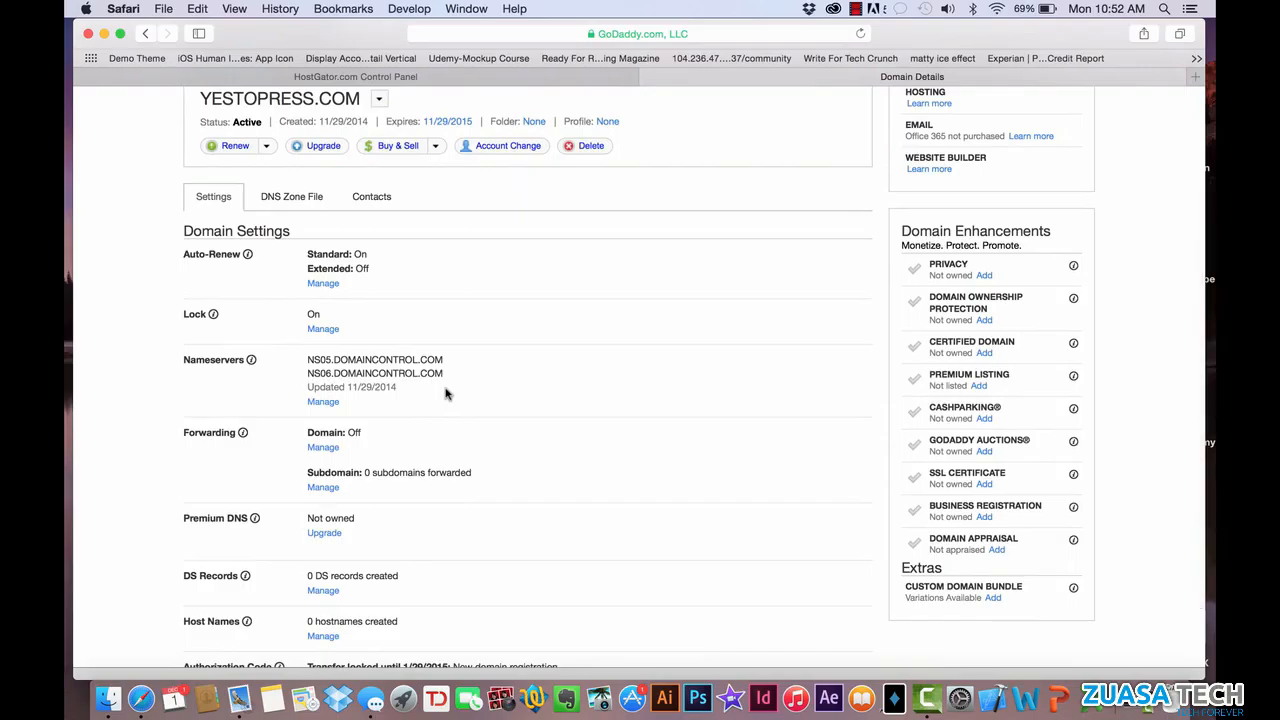
scroll(446, 394, down, 2)
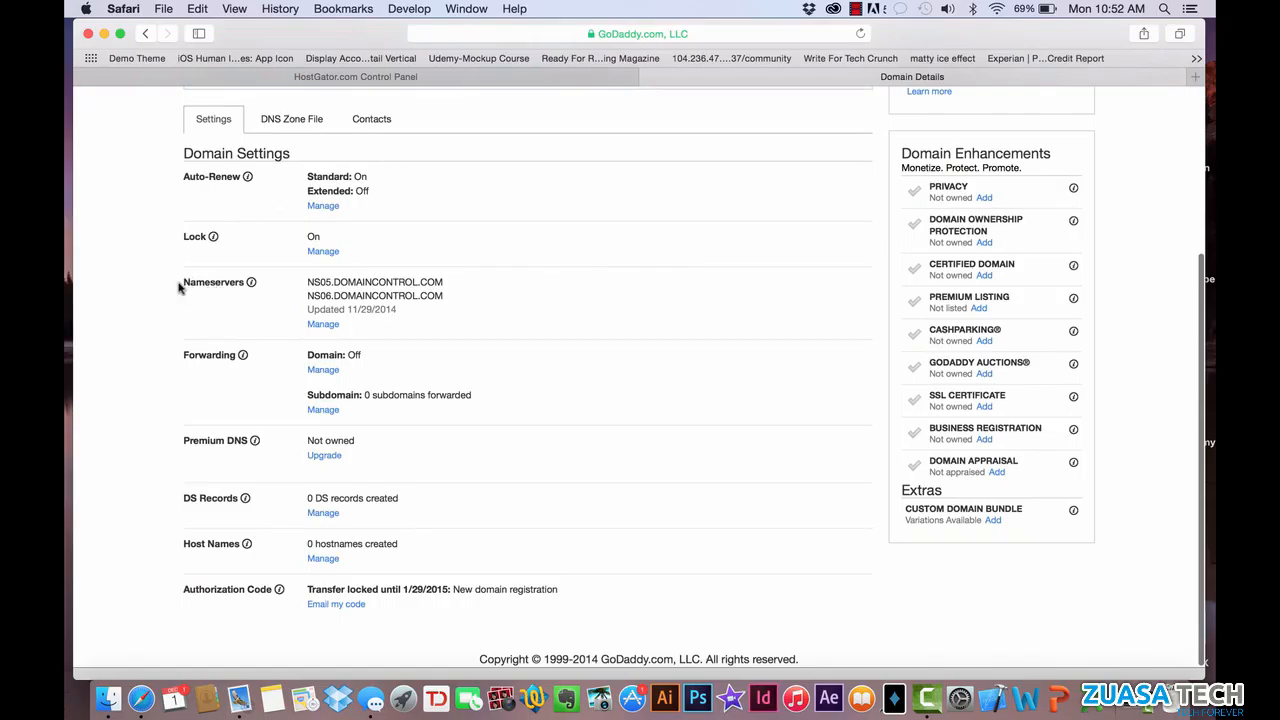
drag(184, 284, 190, 283)
click(247, 285)
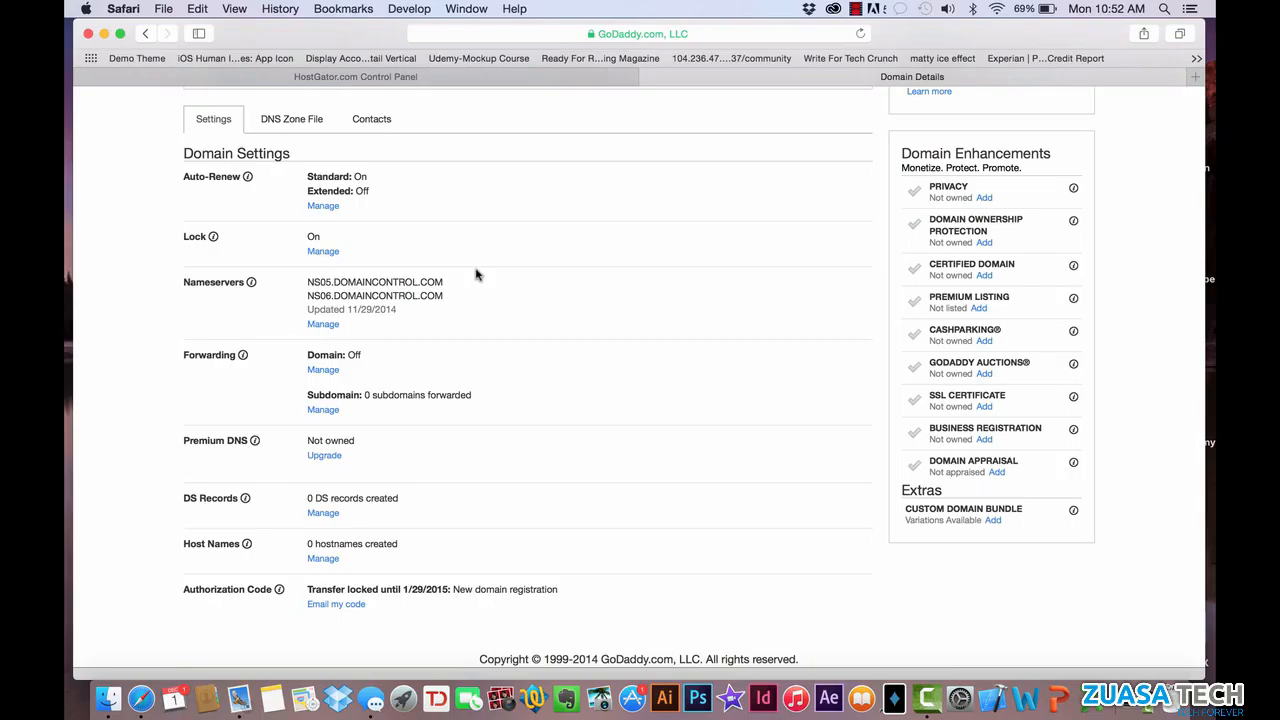
Set the nameserver setup type of YESTOPRESS.COM to Custom and start adding a nameserver in the first empty entry
click(323, 325)
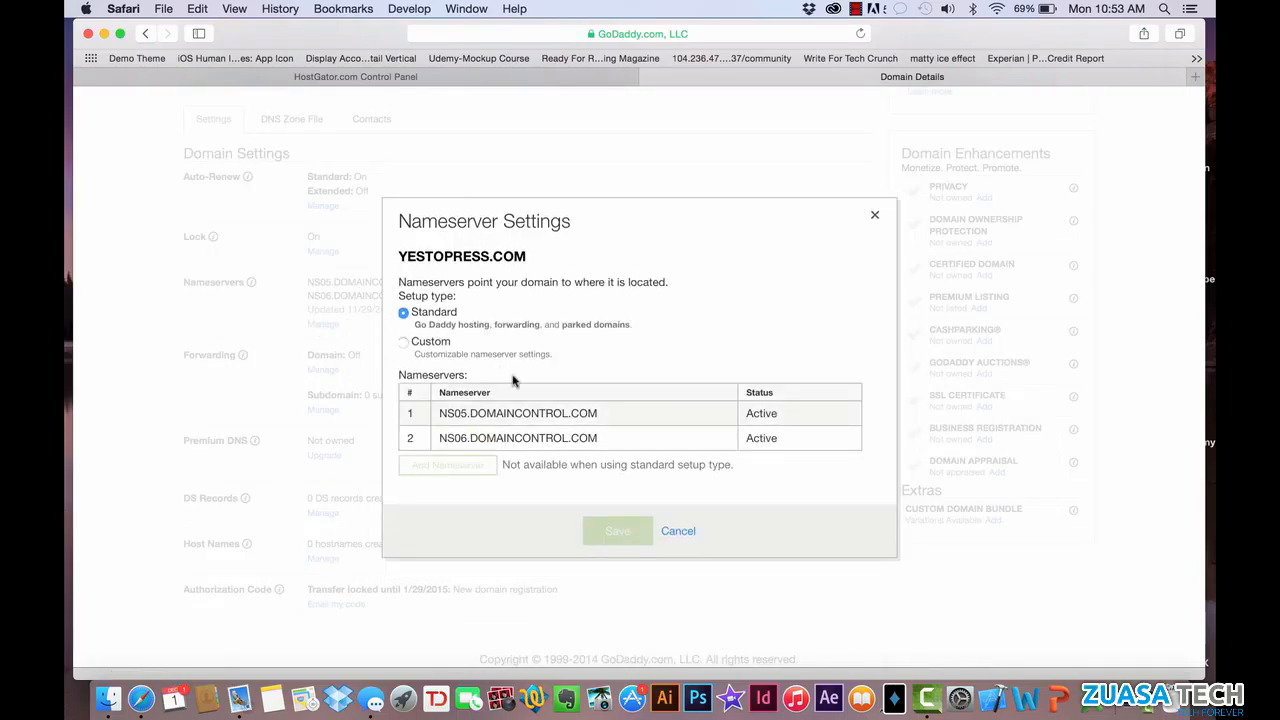
click(404, 342)
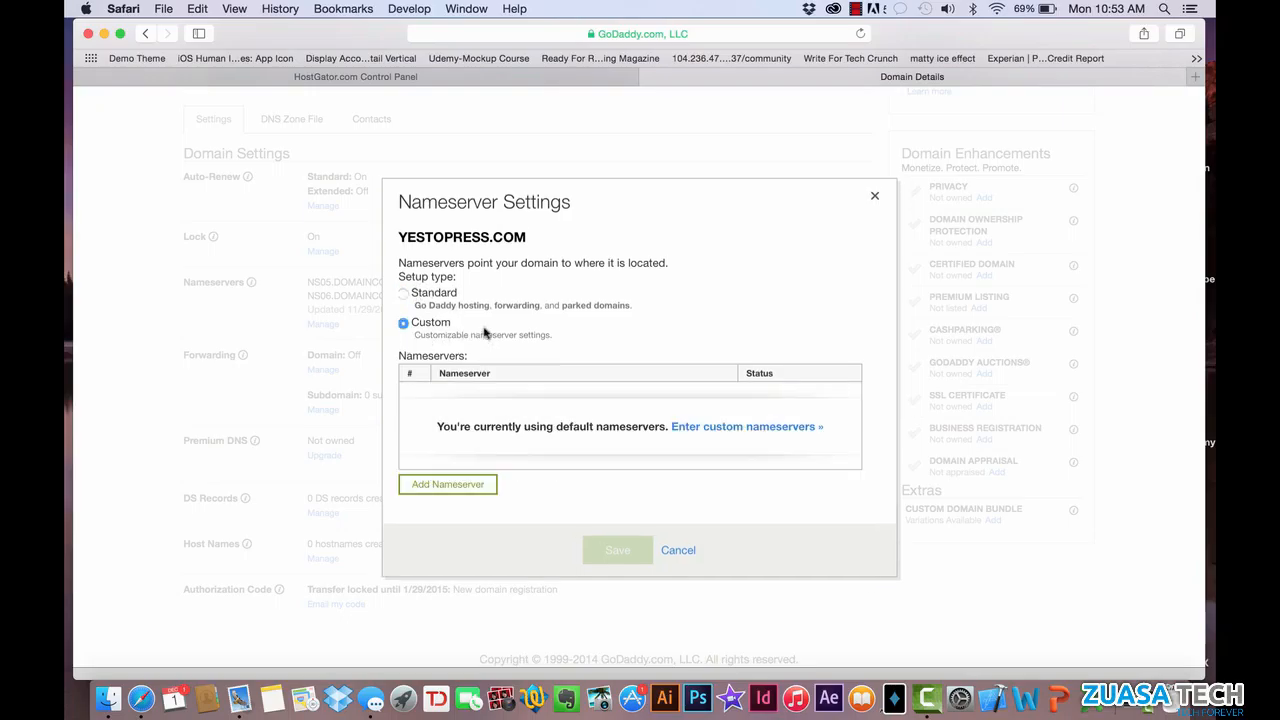
click(468, 485)
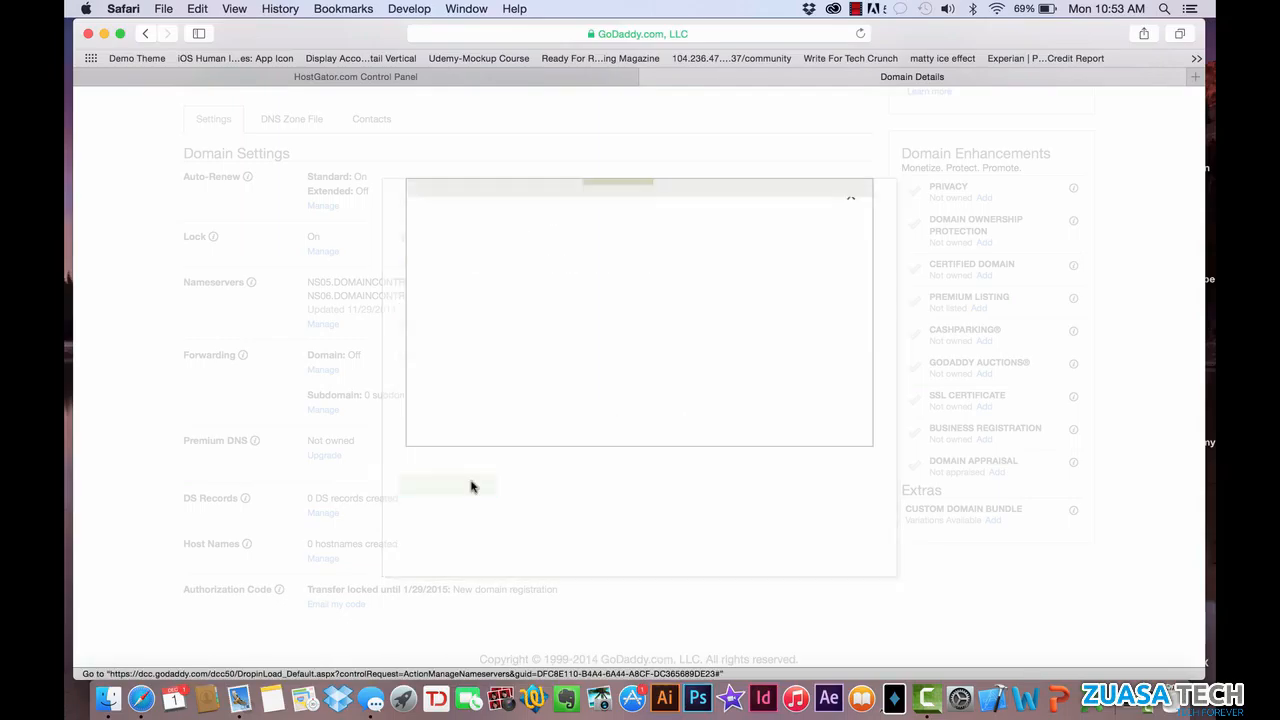
click(492, 279)
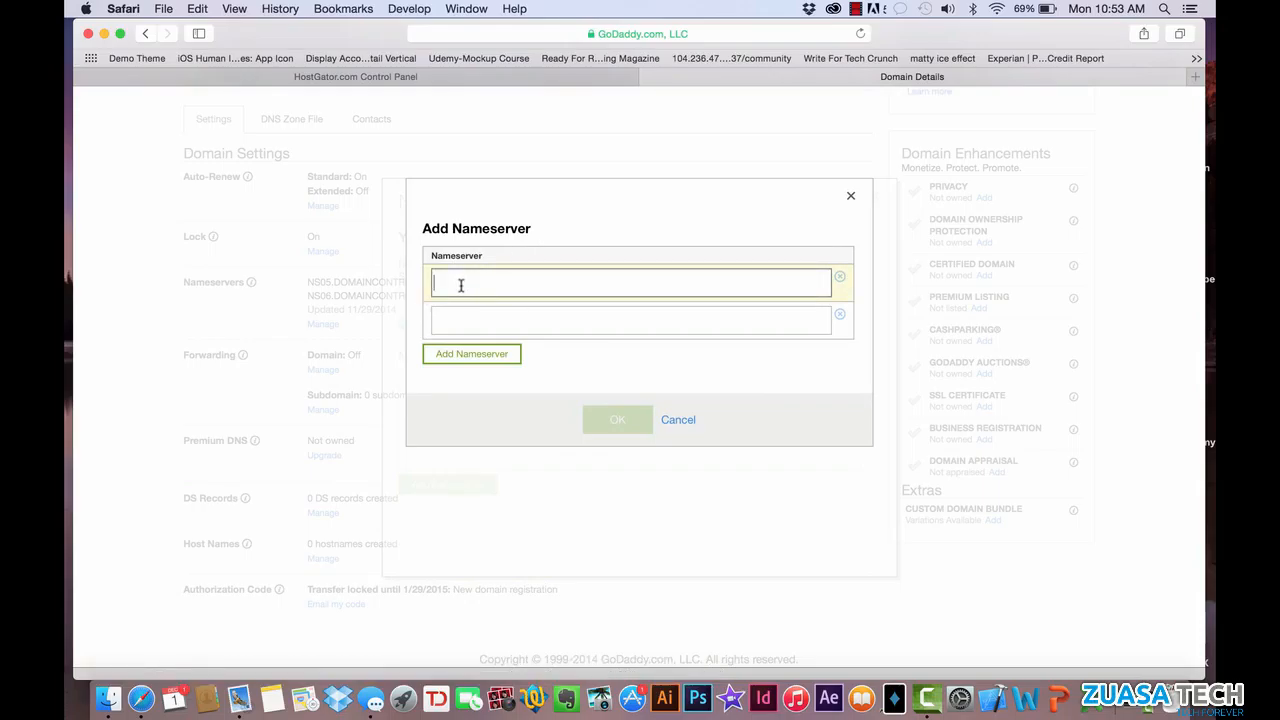
Return to the HostGator control panel and look through the account statistics for the hosting nameservers
click(398, 78)
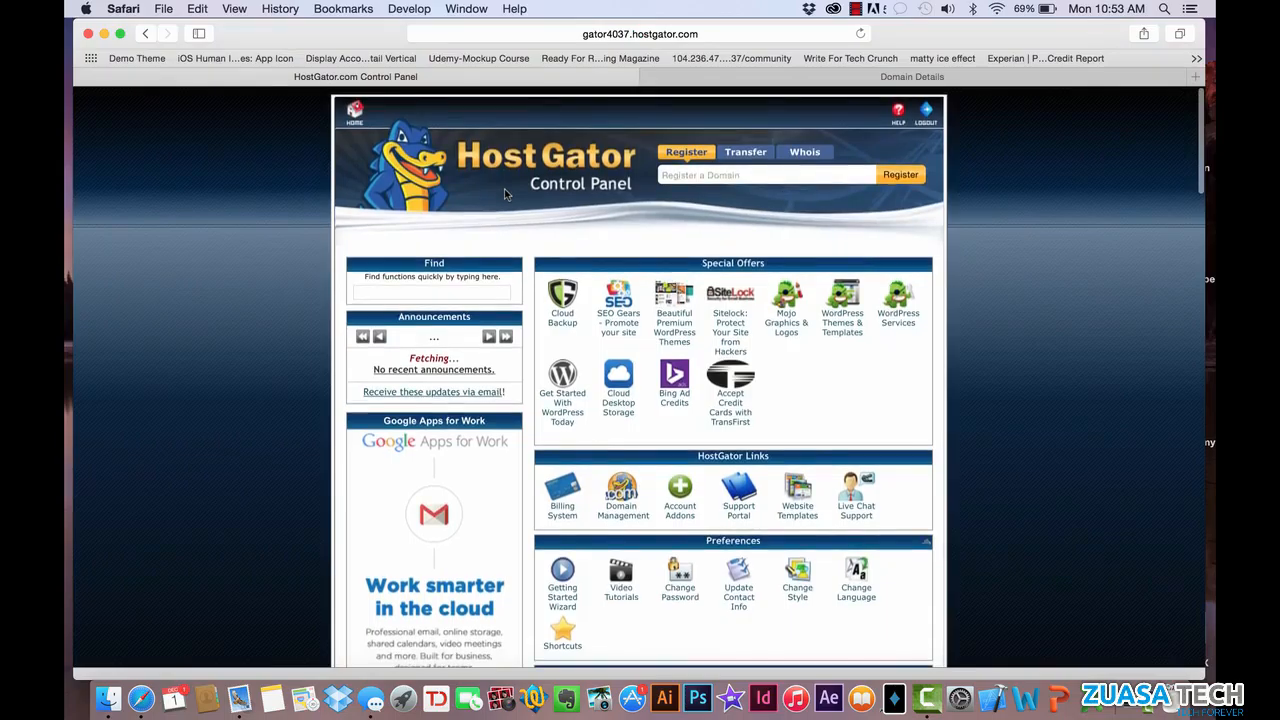
scroll(666, 257, down, 15)
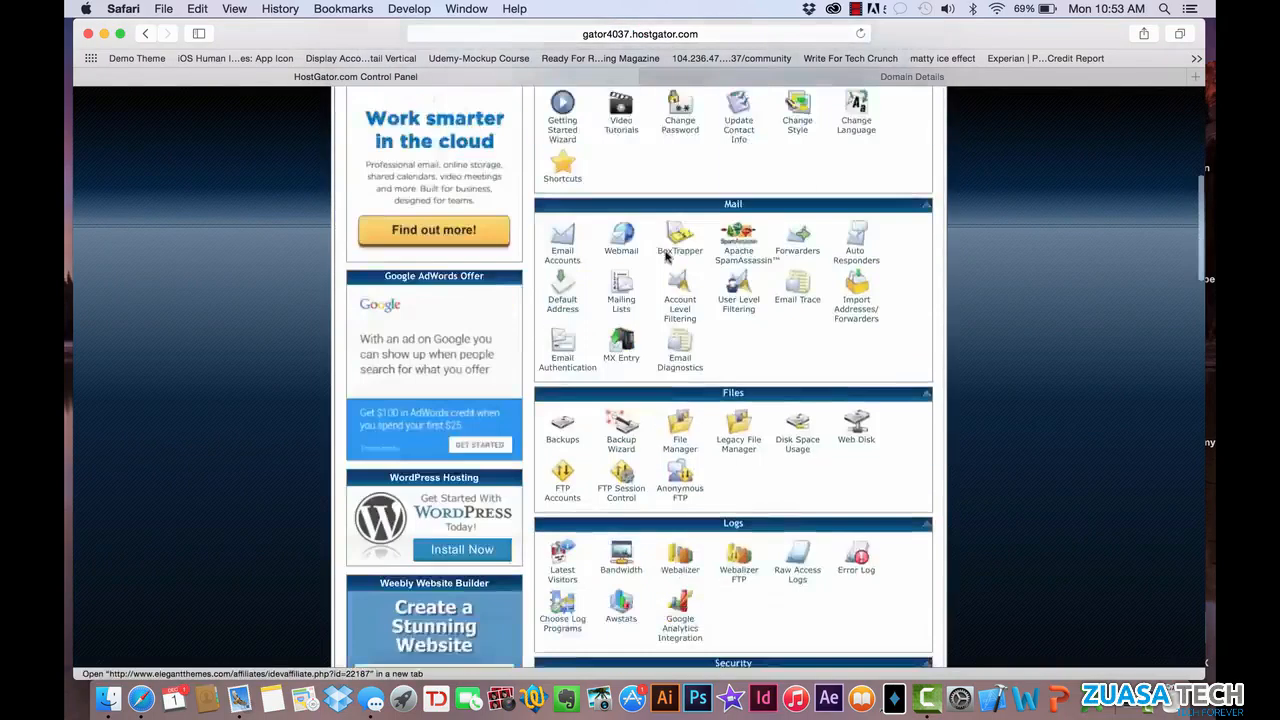
scroll(666, 257, down, 15)
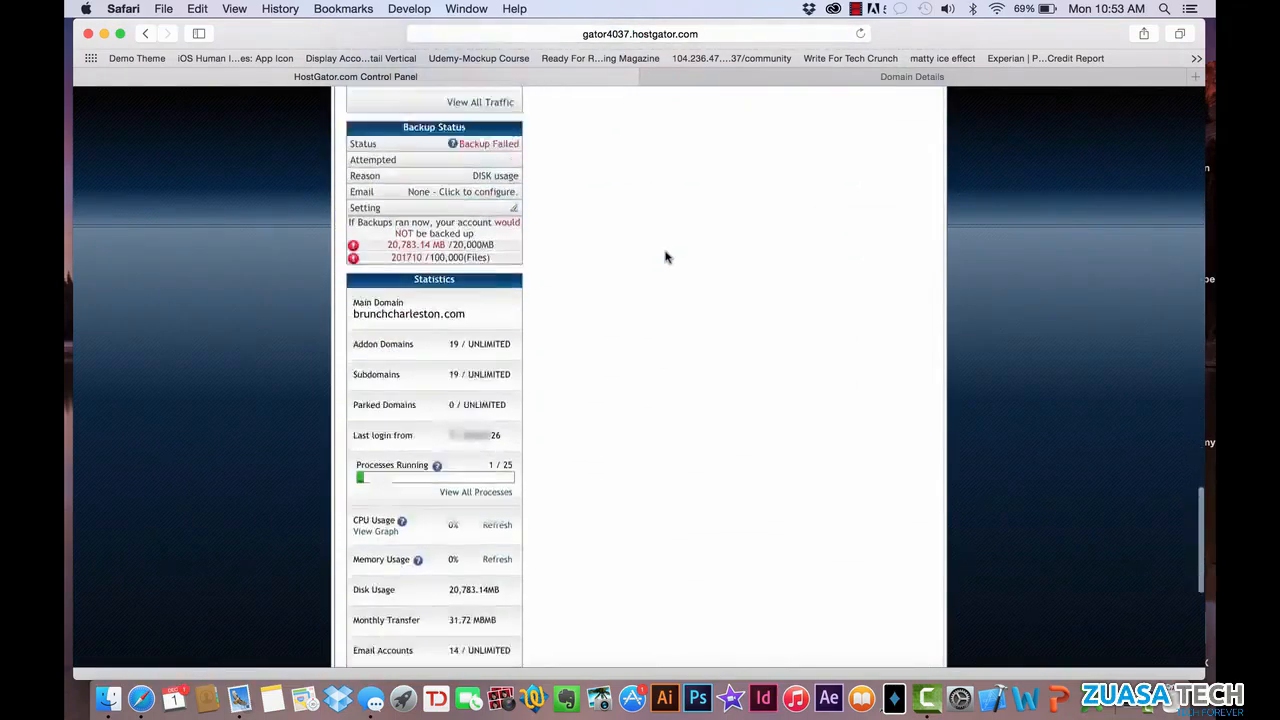